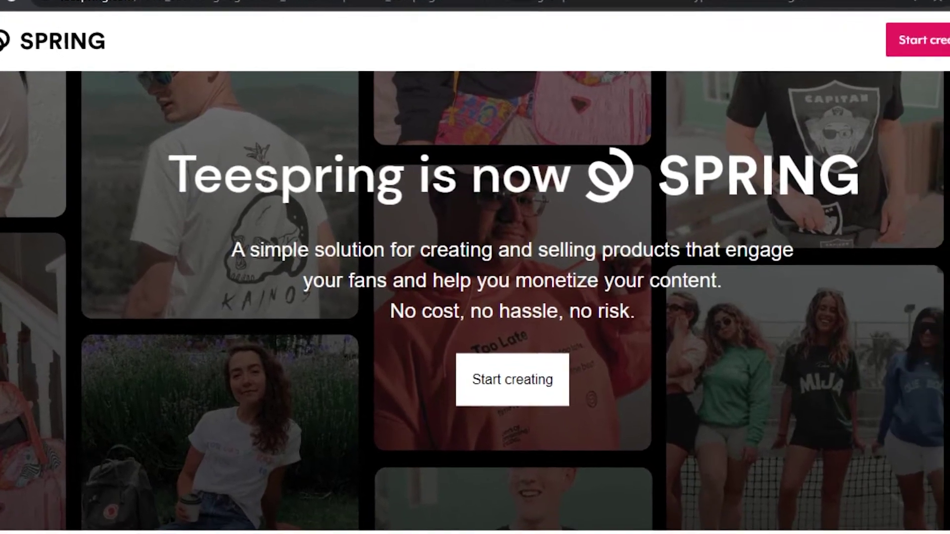
{"action": "scroll", "coordinate": [475, 268], "scroll_direction": "down", "scroll_amount": 15}
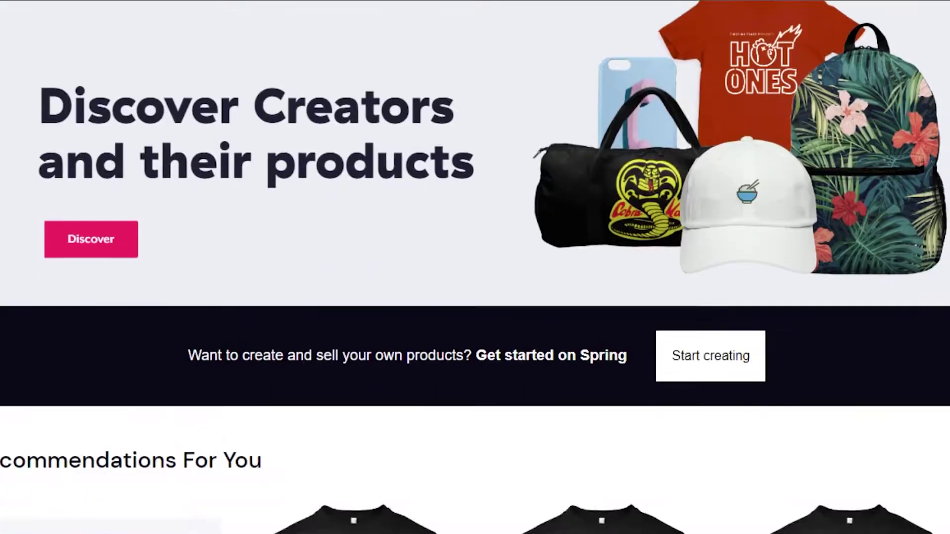
{"action": "scroll", "coordinate": [475, 267], "scroll_direction": "up", "scroll_amount": 2}
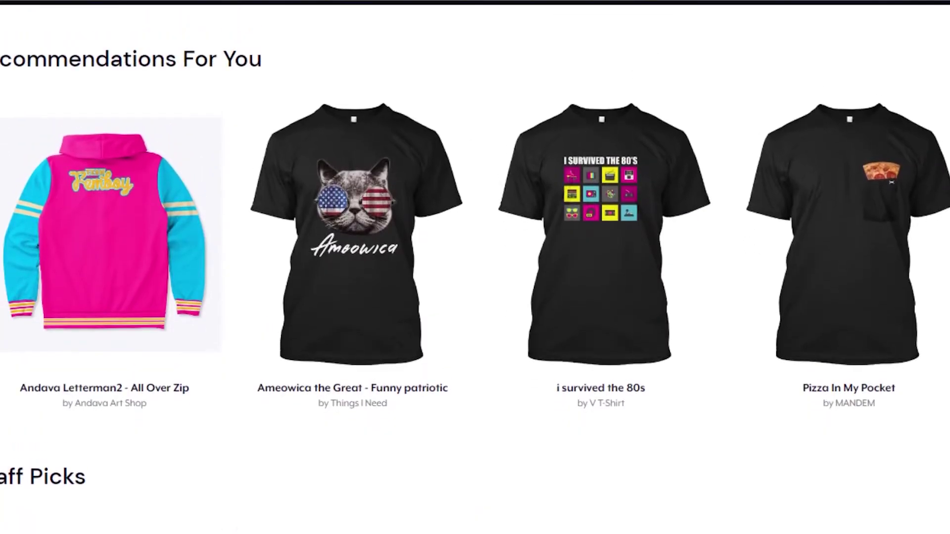
{"action": "scroll", "coordinate": [475, 267], "scroll_direction": "down", "scroll_amount": 1}
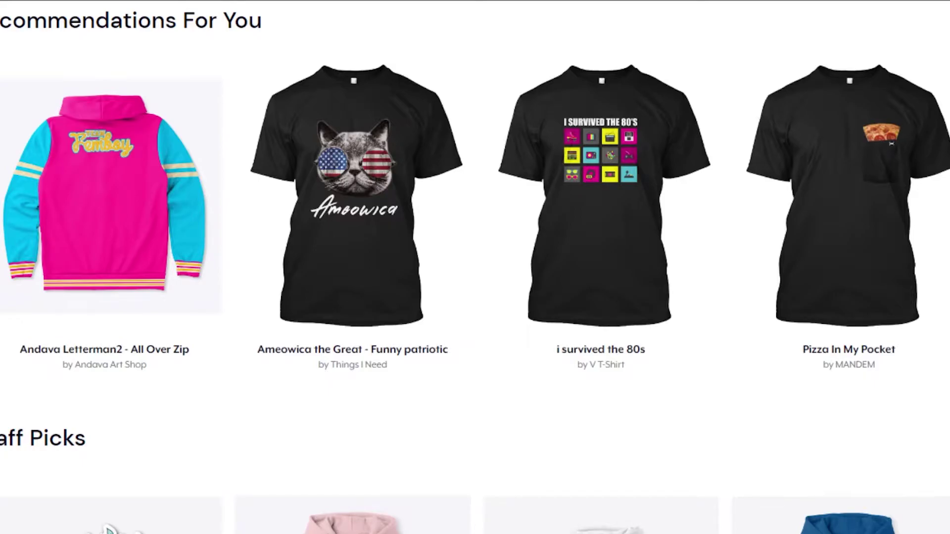
{"action": "scroll", "coordinate": [474, 267], "scroll_direction": "down", "scroll_amount": 10}
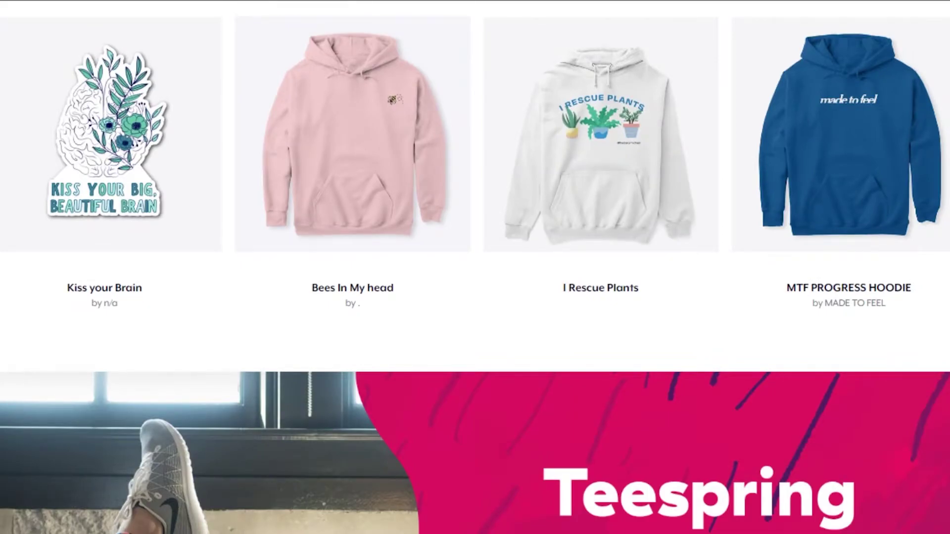
{"action": "scroll", "coordinate": [475, 267], "scroll_direction": "down", "scroll_amount": 15}
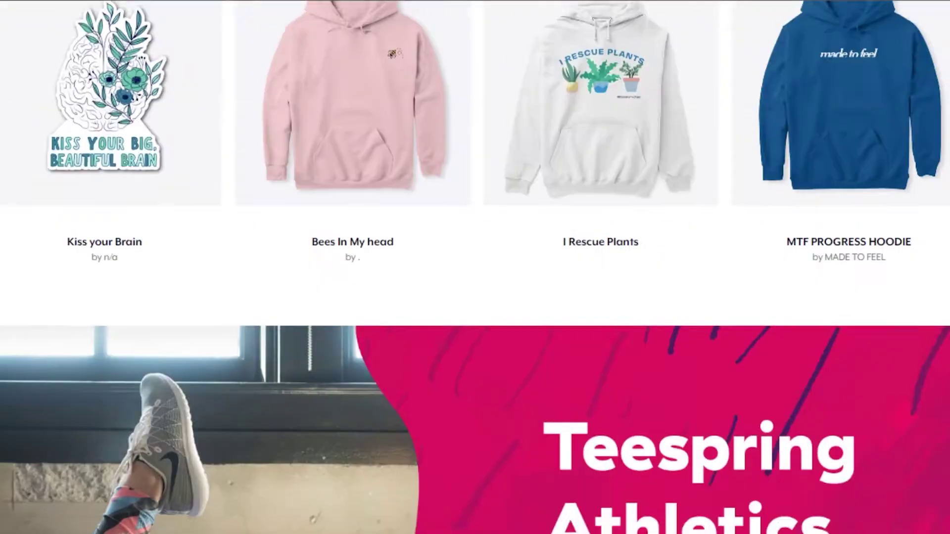
{"action": "scroll", "coordinate": [342, 262], "scroll_direction": "up", "scroll_amount": 5}
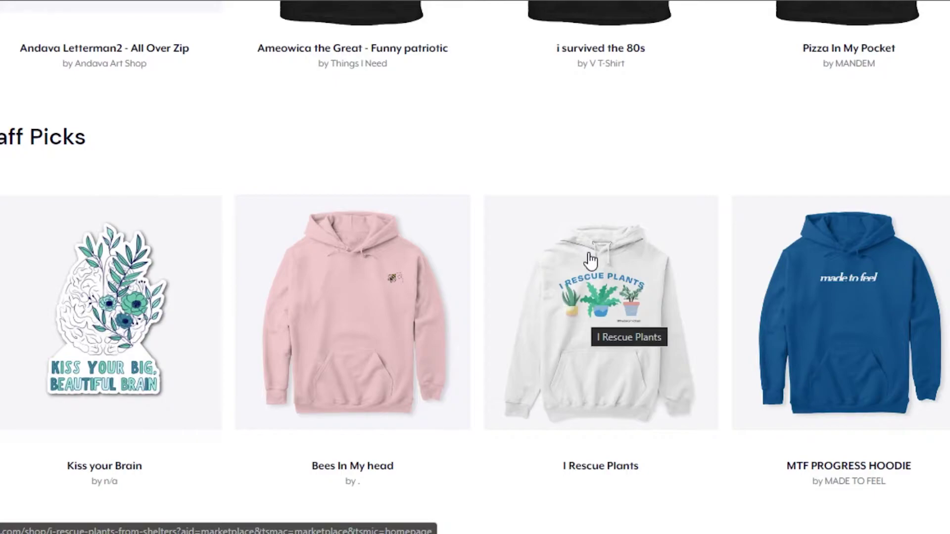
- Return to the top of the page and open the Start creating sign-up page
{"action": "scroll", "coordinate": [590, 260], "scroll_direction": "down", "scroll_amount": 1}
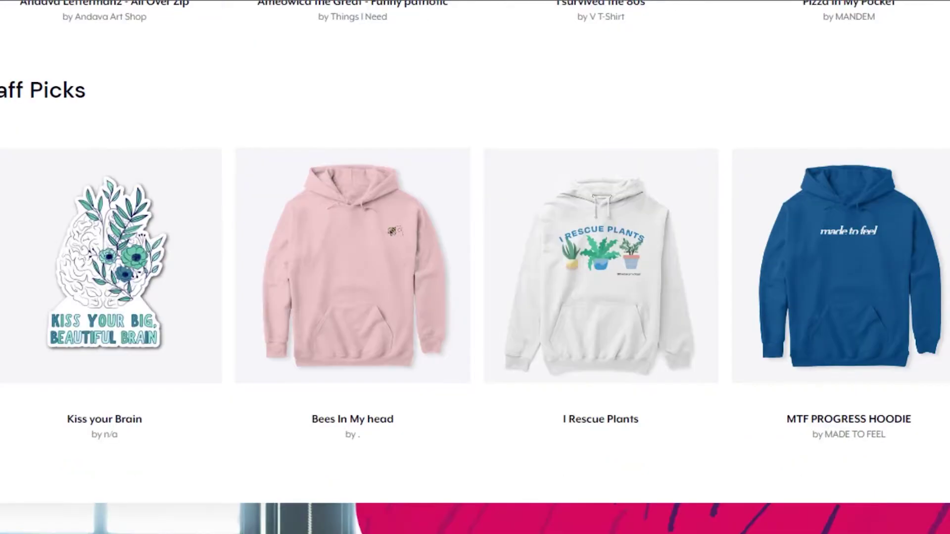
{"action": "scroll", "coordinate": [589, 259], "scroll_direction": "up", "scroll_amount": 15}
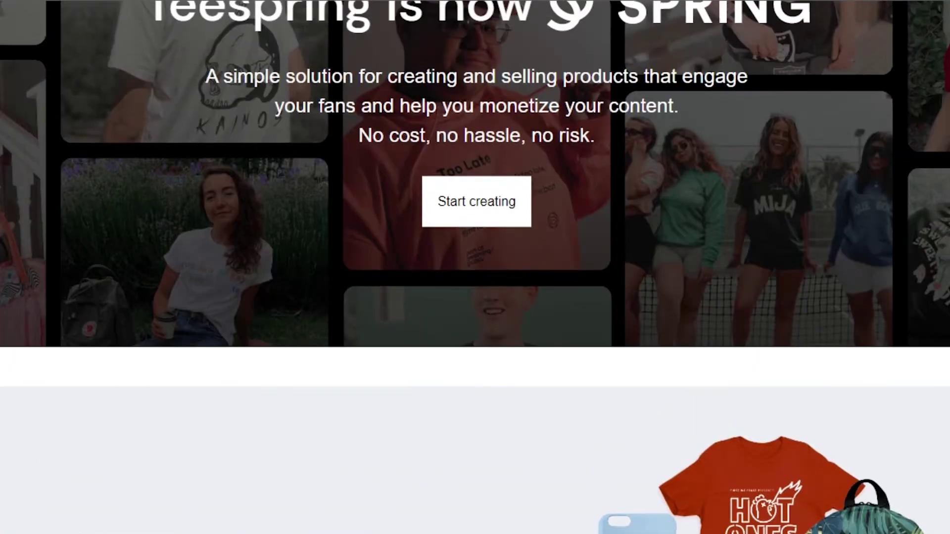
{"action": "scroll", "coordinate": [590, 260], "scroll_direction": "up", "scroll_amount": 3}
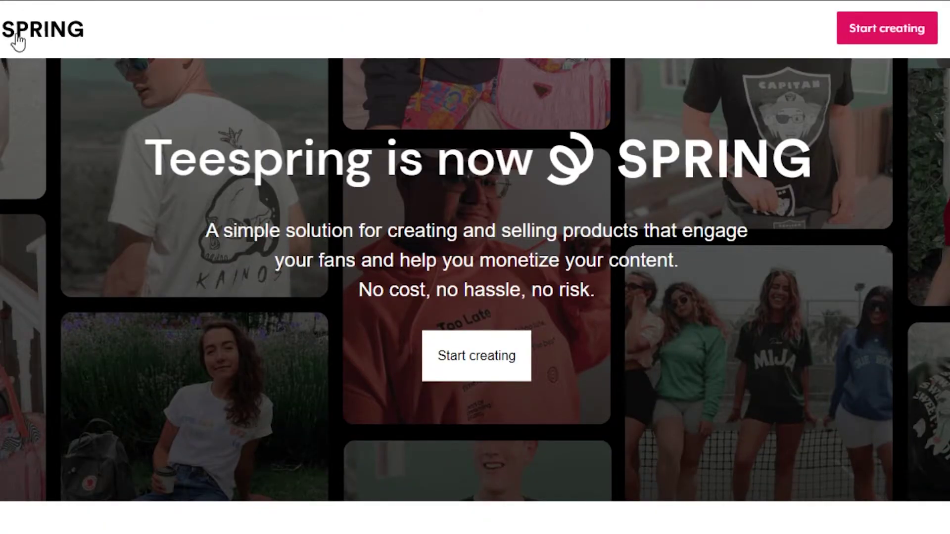
{"action": "left_click", "coordinate": [912, 41]}
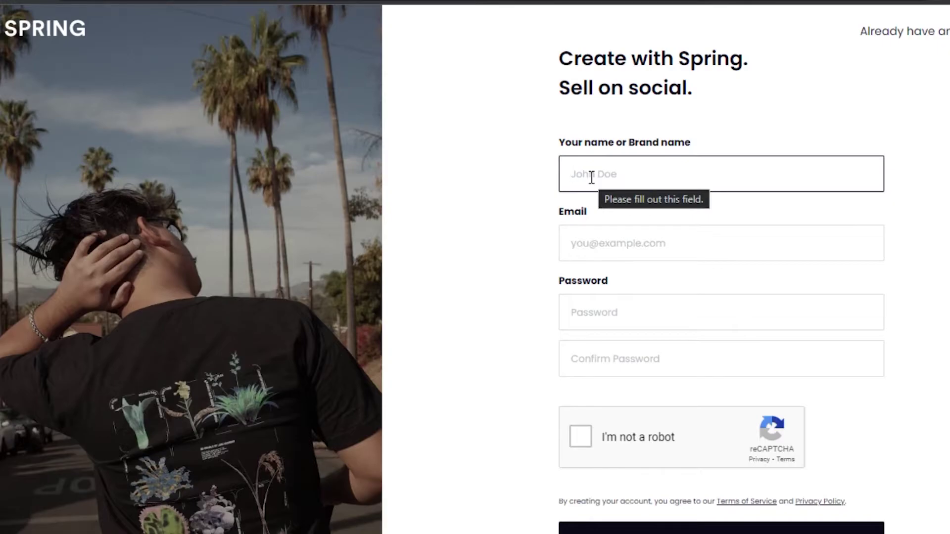
- Enter the brand name 'swaycloset' and begin filling in the account e-mail
{"action": "type", "text": "sw"}
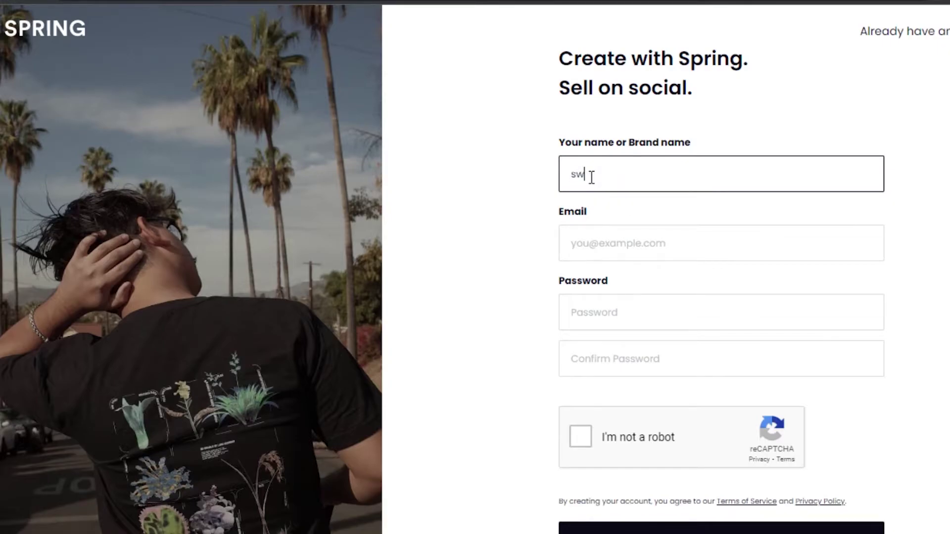
{"action": "type", "text": "aycloset"}
{"action": "left_click", "coordinate": [615, 258]}
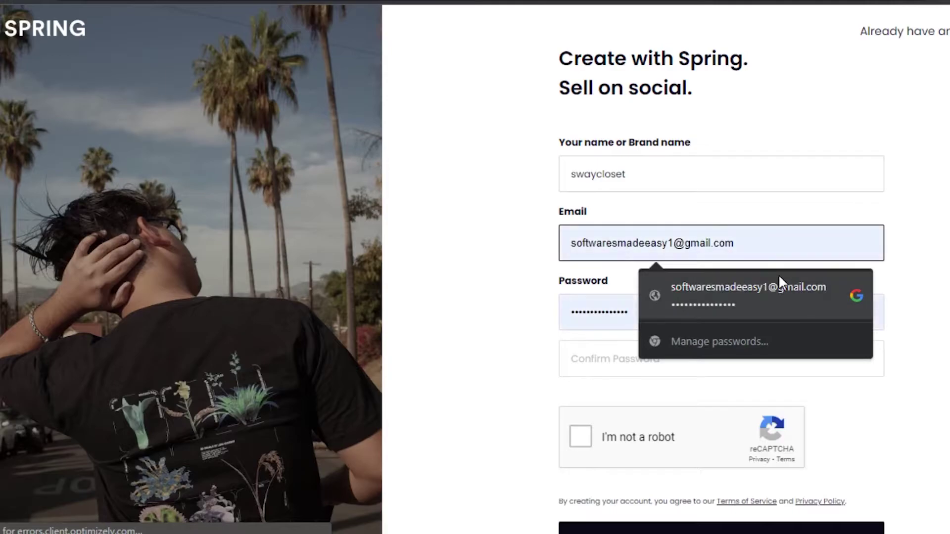
{"action": "left_click", "coordinate": [612, 326]}
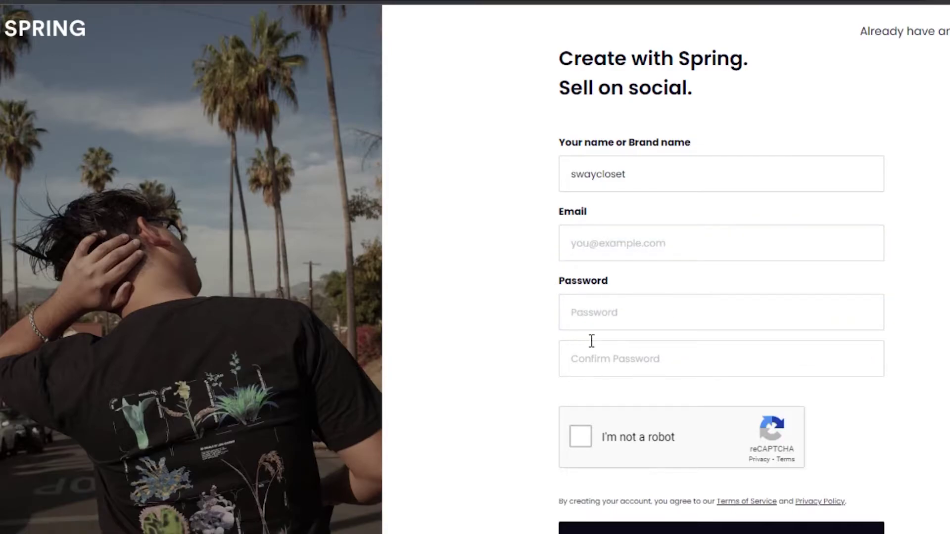
{"action": "scroll", "coordinate": [595, 312], "scroll_direction": "down", "scroll_amount": 2}
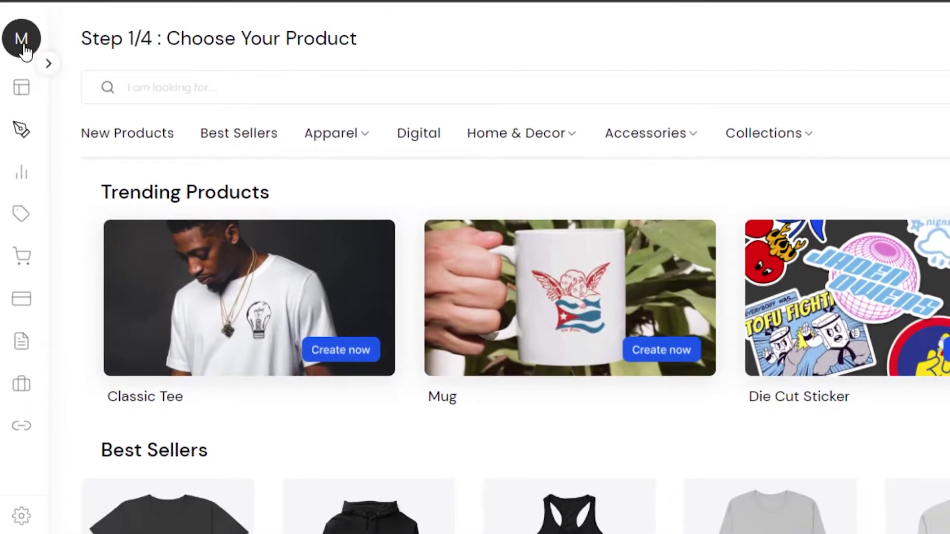
{"action": "left_click", "coordinate": [22, 44]}
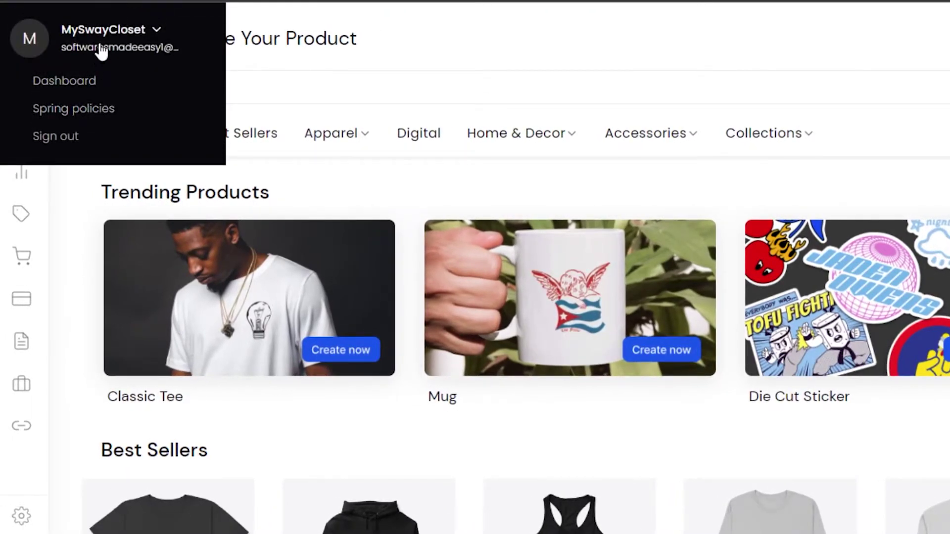
{"action": "left_click", "coordinate": [379, 31]}
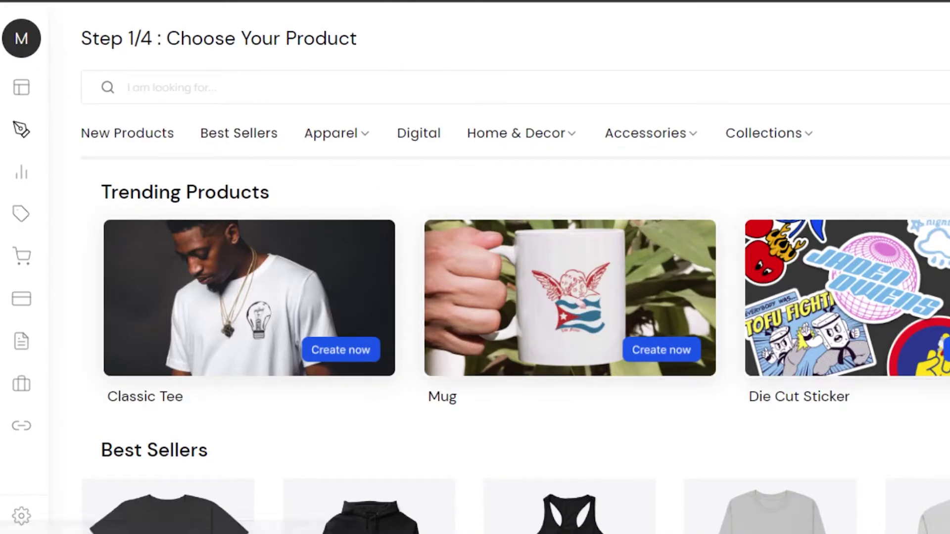
{"action": "scroll", "coordinate": [514, 296], "scroll_direction": "down", "scroll_amount": 15}
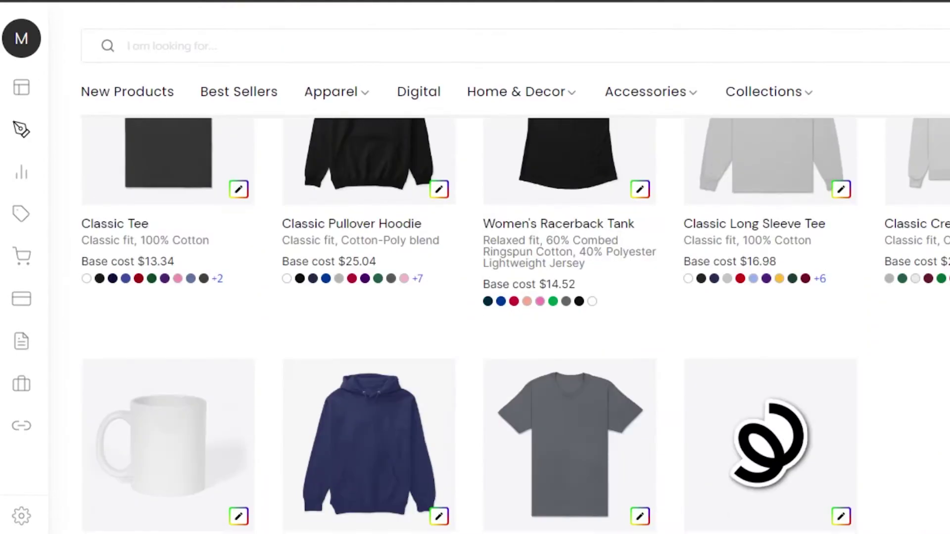
{"action": "scroll", "coordinate": [514, 297], "scroll_direction": "down", "scroll_amount": 6}
{"action": "scroll", "coordinate": [514, 297], "scroll_direction": "up", "scroll_amount": 2}
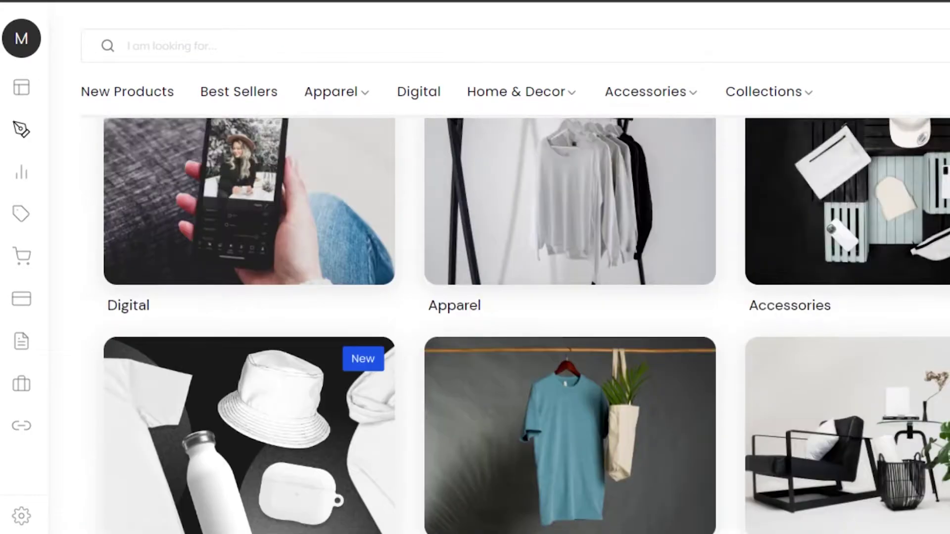
{"action": "scroll", "coordinate": [514, 297], "scroll_direction": "down", "scroll_amount": 8}
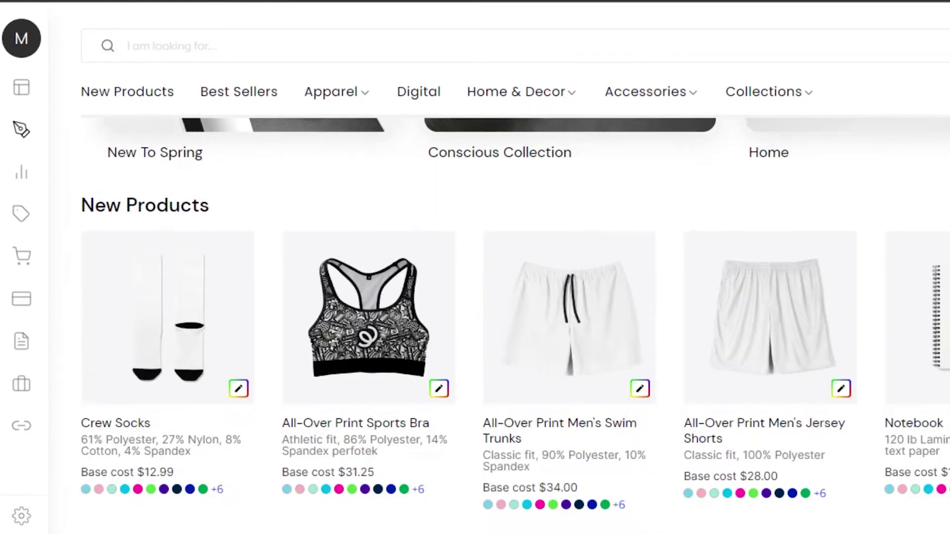
{"action": "scroll", "coordinate": [515, 297], "scroll_direction": "up", "scroll_amount": 5}
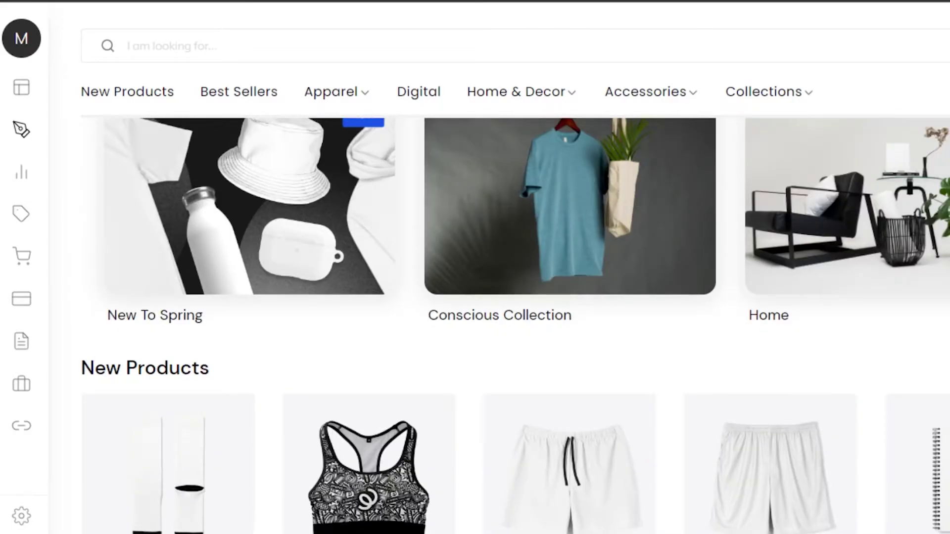
{"action": "scroll", "coordinate": [515, 297], "scroll_direction": "up", "scroll_amount": 20}
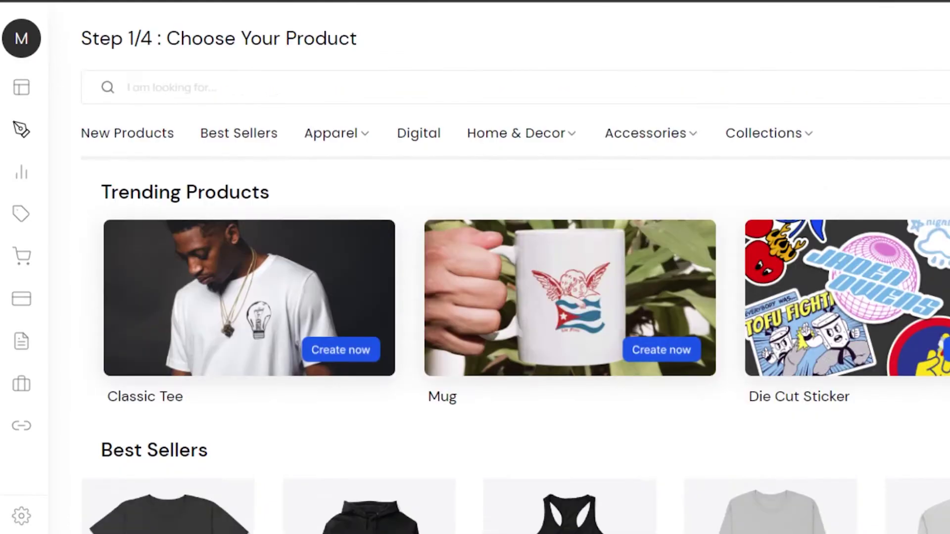
{"action": "scroll", "coordinate": [515, 297], "scroll_direction": "down", "scroll_amount": 13}
{"action": "scroll", "coordinate": [515, 296], "scroll_direction": "up", "scroll_amount": 7}
{"action": "scroll", "coordinate": [514, 297], "scroll_direction": "up", "scroll_amount": 6}
{"action": "scroll", "coordinate": [515, 297], "scroll_direction": "down", "scroll_amount": 6}
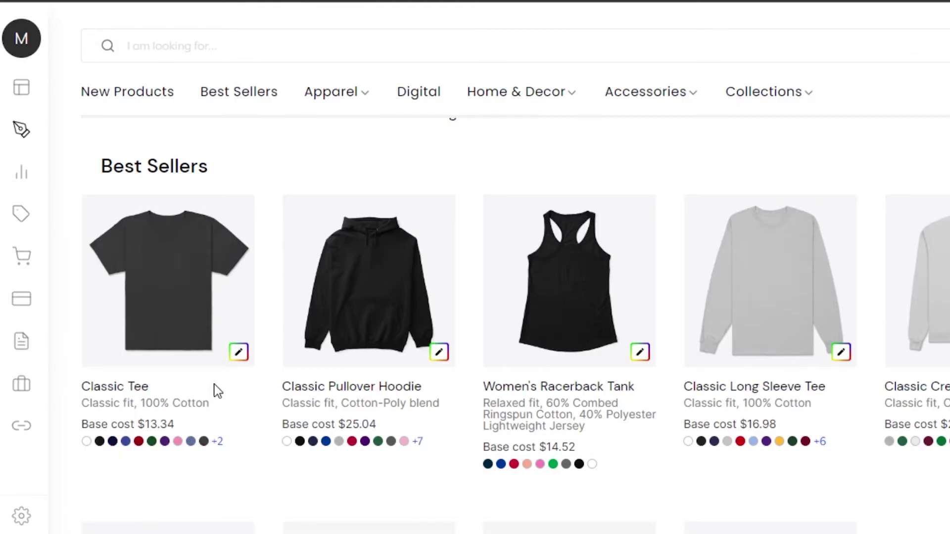
- Pick the Classic Tee to design and check its back and front views
{"action": "left_click", "coordinate": [241, 355]}
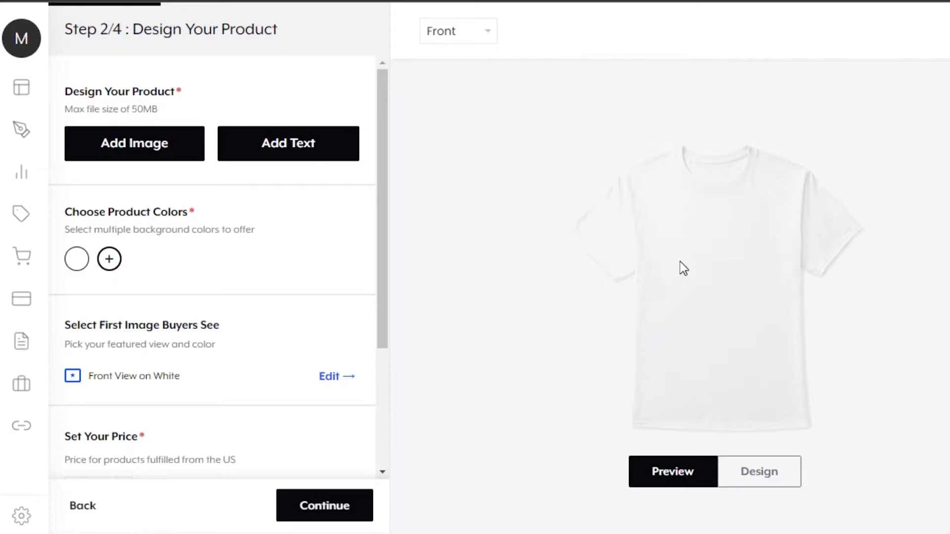
{"action": "left_click", "coordinate": [473, 32]}
{"action": "left_click", "coordinate": [458, 69]}
{"action": "left_click", "coordinate": [468, 35]}
{"action": "left_click", "coordinate": [446, 60]}
- Upload the skeleton COMING image onto the tee front and check its print size
{"action": "left_click", "coordinate": [147, 149]}
{"action": "scroll", "coordinate": [126, 198], "scroll_direction": "down", "scroll_amount": 3}
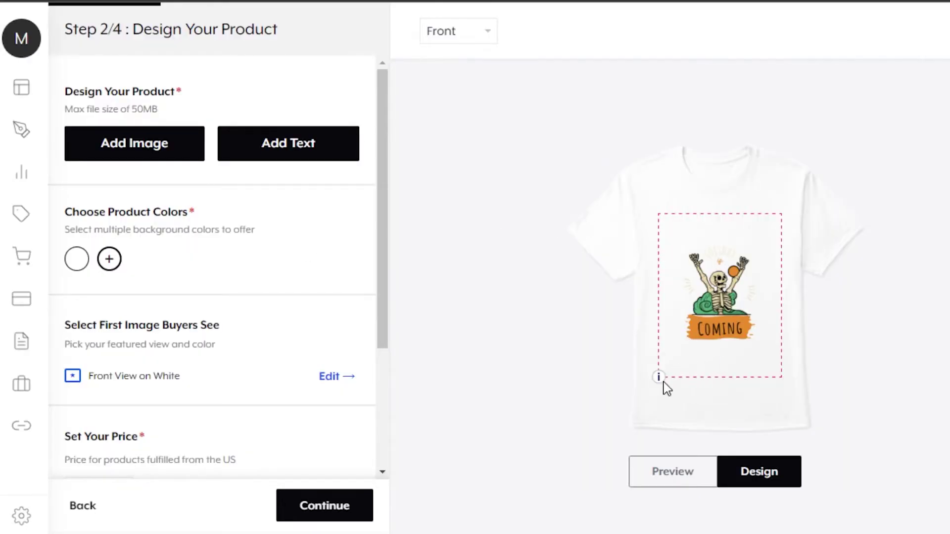
{"action": "left_click", "coordinate": [727, 307]}
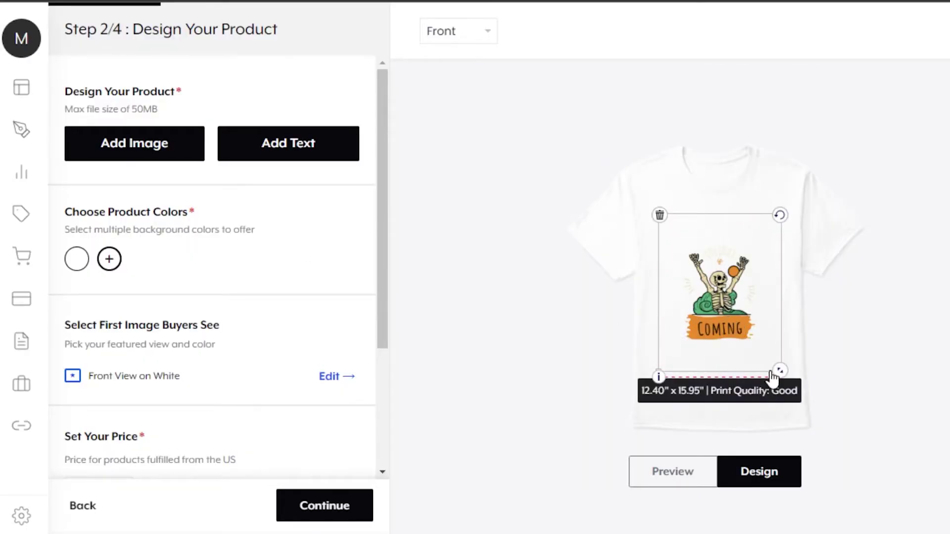
{"action": "left_click", "coordinate": [823, 373]}
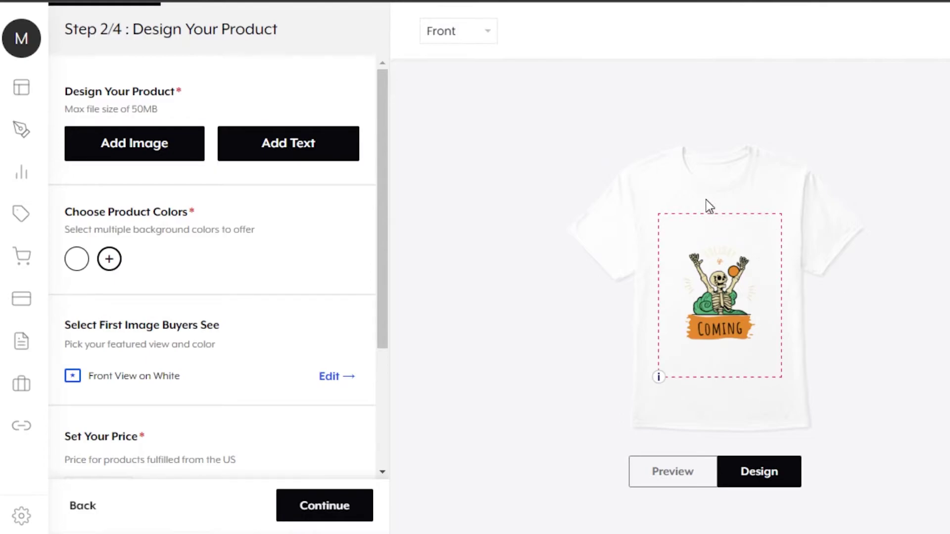
{"action": "left_click", "coordinate": [461, 33]}
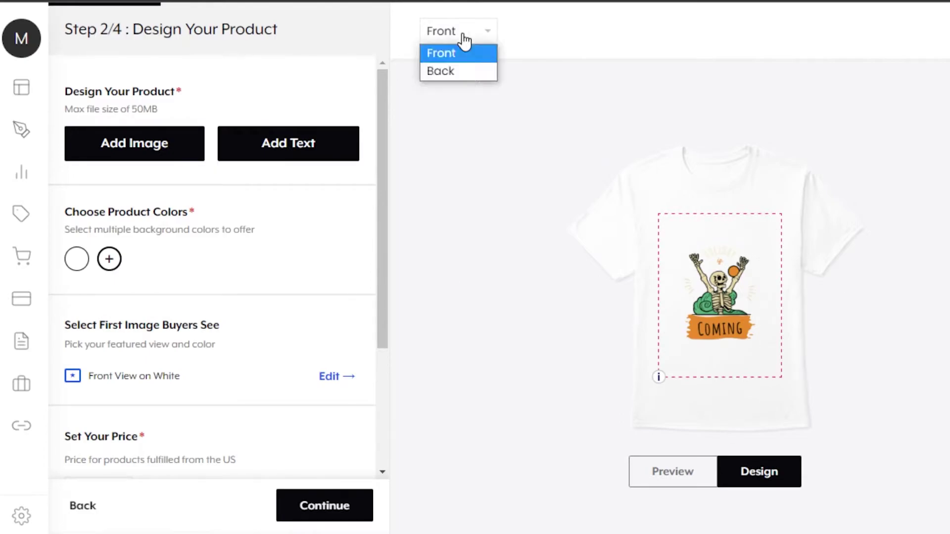
{"action": "left_click", "coordinate": [458, 69]}
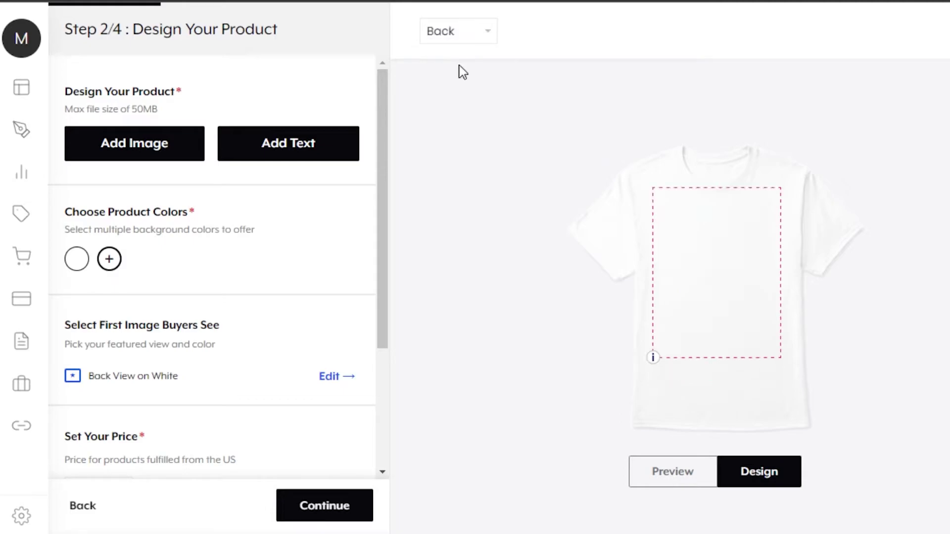
{"action": "left_click", "coordinate": [287, 148]}
{"action": "left_click_drag", "start_coordinate": [736, 216], "coordinate": [747, 257]}
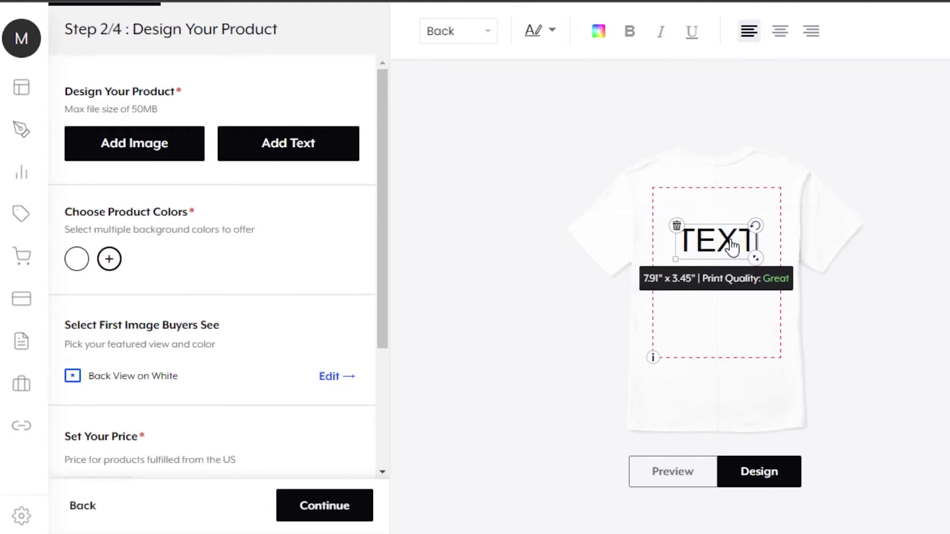
{"action": "key", "text": "BackSpace"}
{"action": "key", "text": "BackSpace"}
{"action": "key", "text": "BackSpace"}
{"action": "key", "text": "BackSpace"}
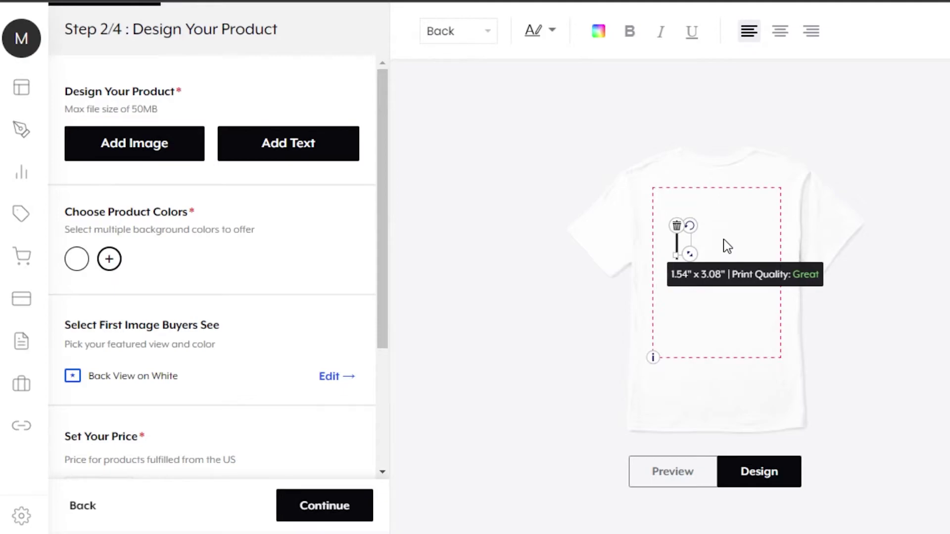
{"action": "type", "text": "Queen"}
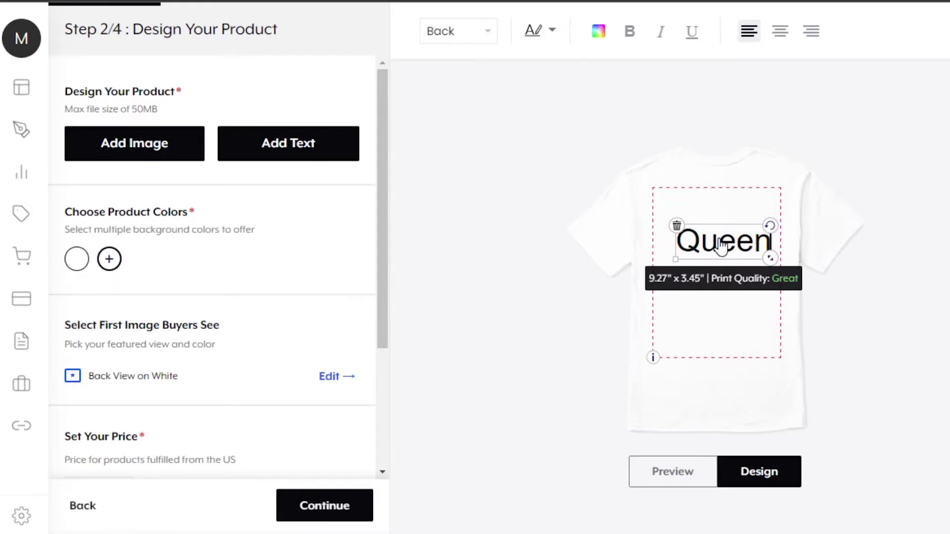
{"action": "left_click", "coordinate": [546, 35]}
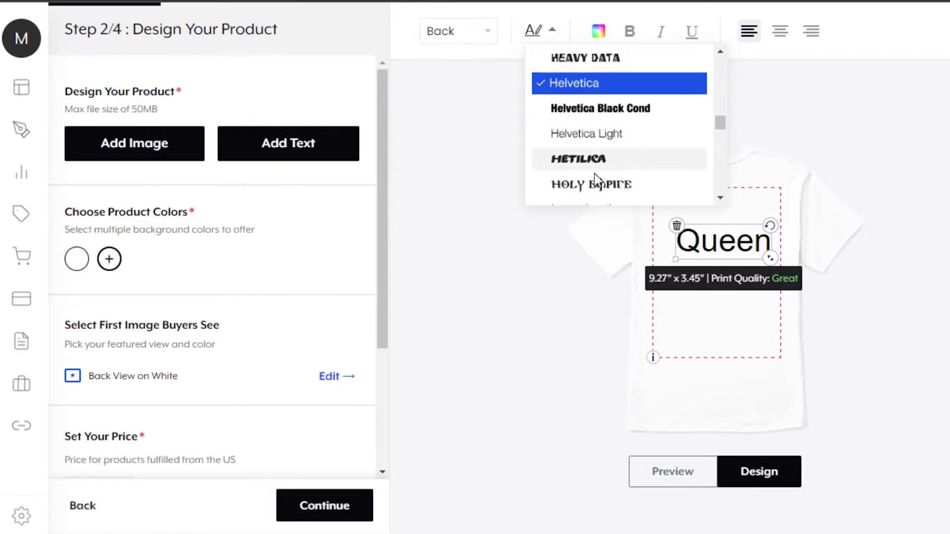
{"action": "left_click", "coordinate": [589, 158]}
{"action": "left_click_drag", "start_coordinate": [700, 240], "coordinate": [682, 237]}
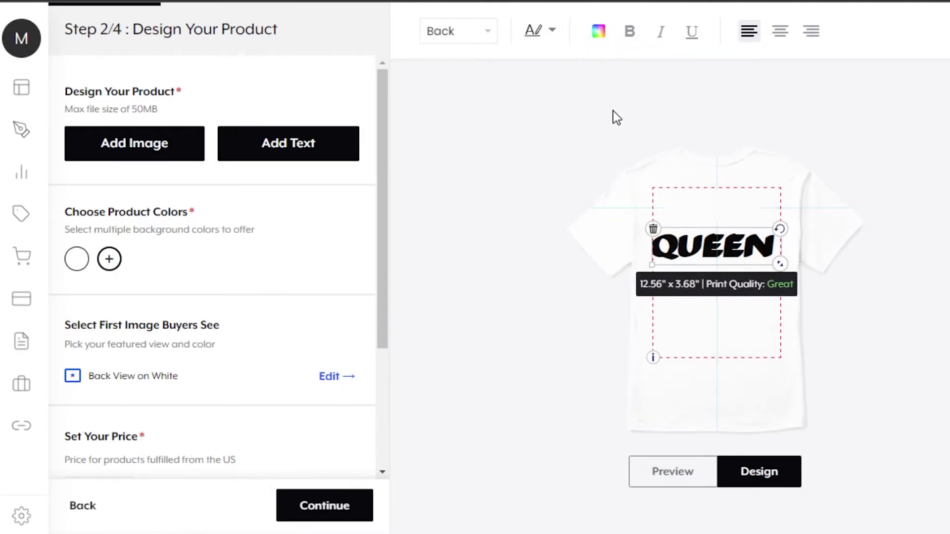
{"action": "left_click", "coordinate": [600, 32]}
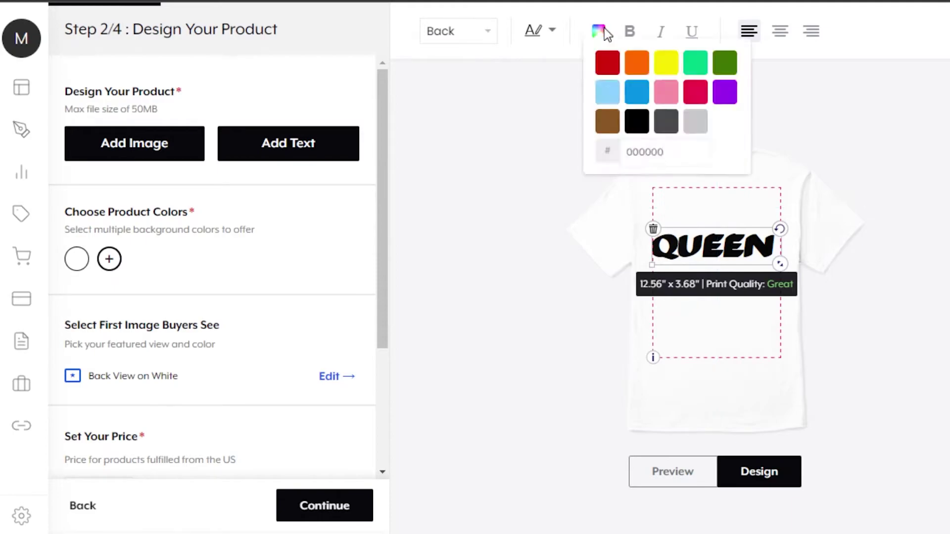
{"action": "left_click", "coordinate": [663, 67]}
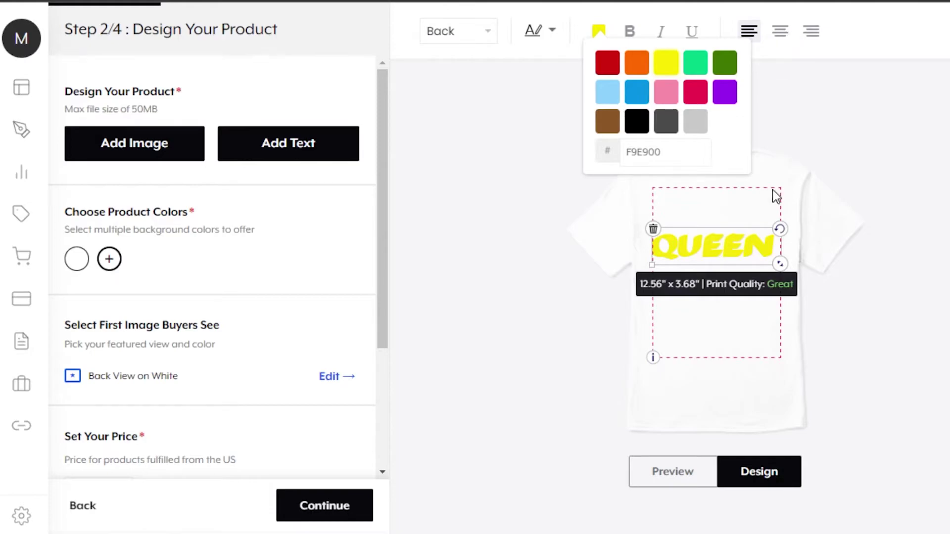
{"action": "left_click", "coordinate": [653, 230]}
{"action": "left_click", "coordinate": [654, 230]}
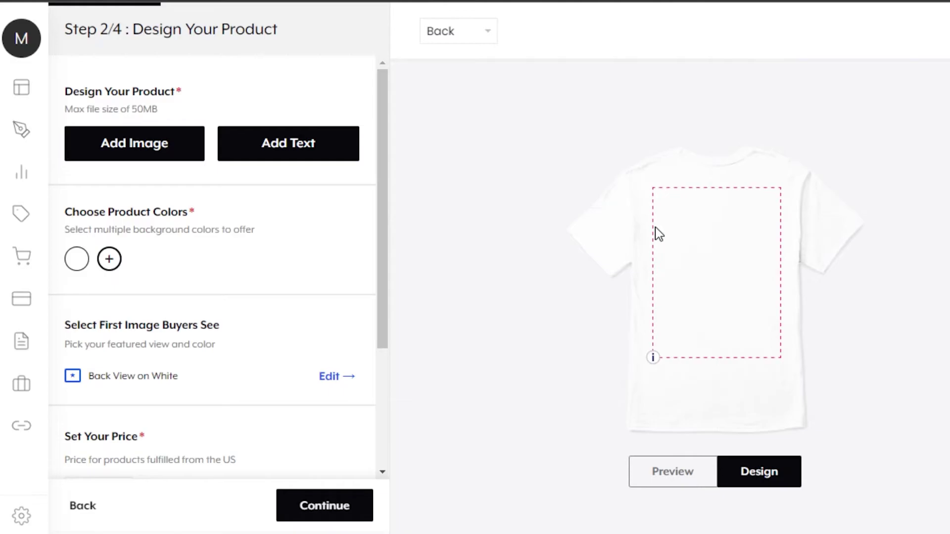
- Switch the design view to the shirt's front
{"action": "left_click", "coordinate": [464, 42]}
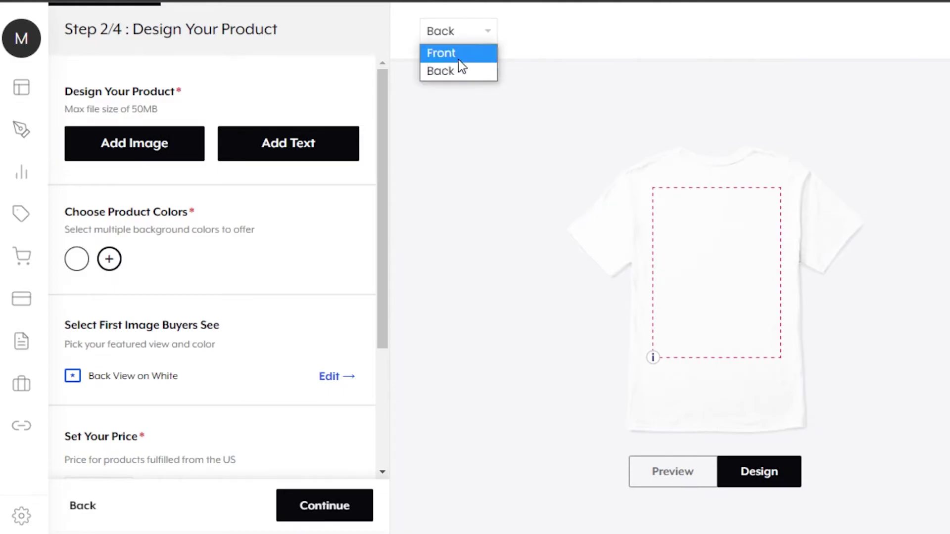
{"action": "left_click", "coordinate": [458, 58]}
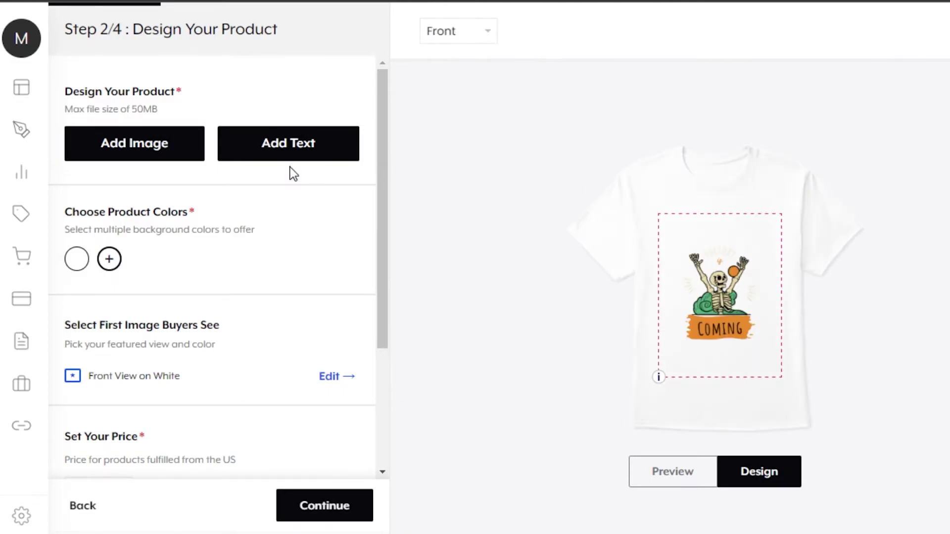
{"action": "scroll", "coordinate": [381, 176], "scroll_direction": "down", "scroll_amount": 2}
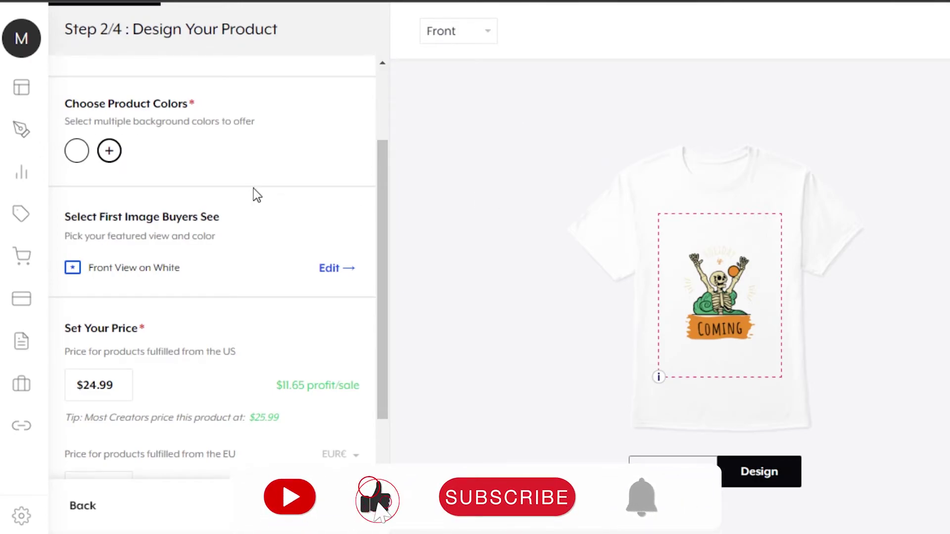
- Add black and navy as shirt colours, trying and then removing royal blue
{"action": "left_click", "coordinate": [110, 150]}
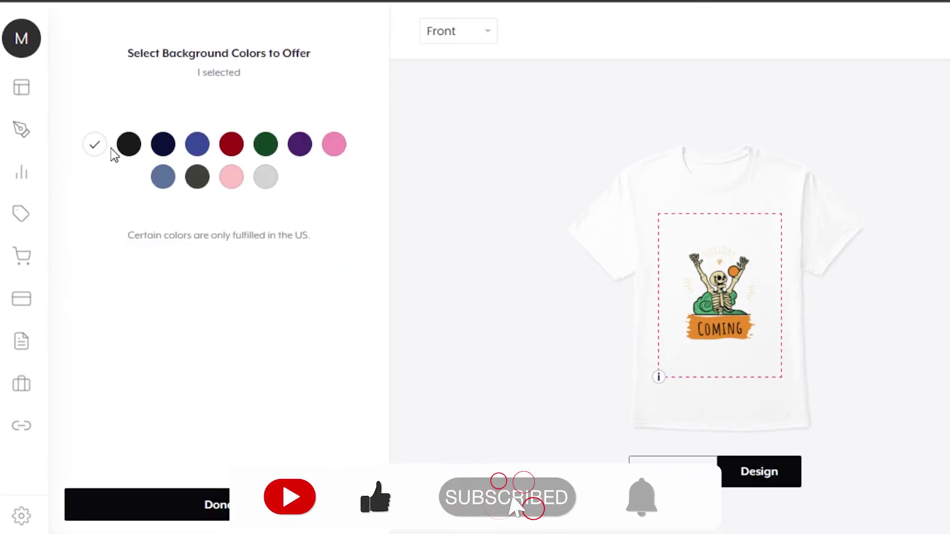
{"action": "left_click", "coordinate": [128, 146]}
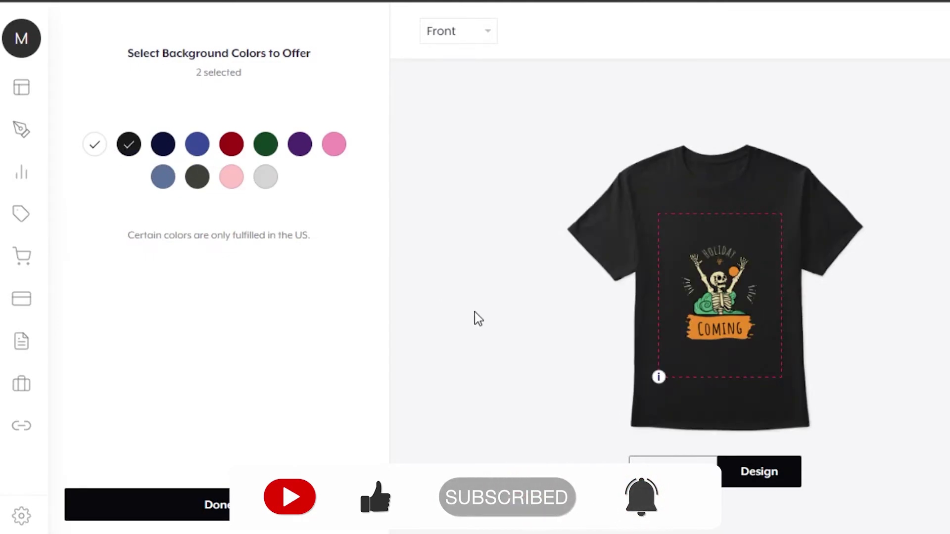
{"action": "left_click", "coordinate": [165, 147]}
{"action": "left_click", "coordinate": [195, 148]}
{"action": "left_click", "coordinate": [195, 149]}
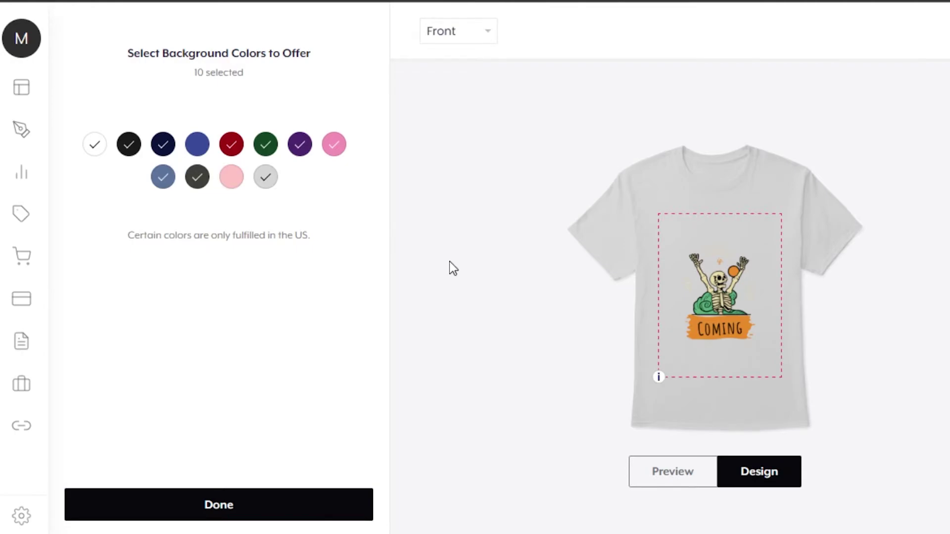
- Finish the colours and set the first buyer image to the black shirt's front
{"action": "left_click", "coordinate": [292, 509]}
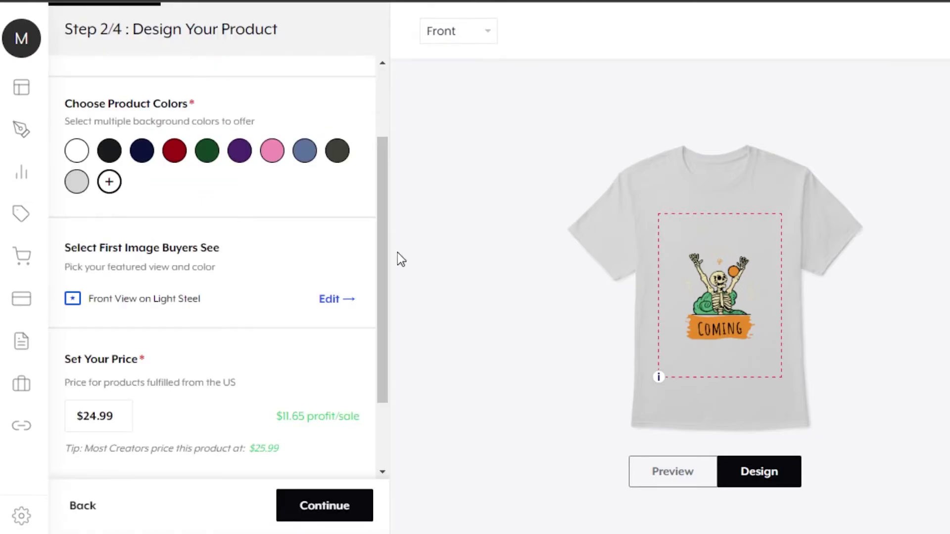
{"action": "scroll", "coordinate": [110, 219], "scroll_direction": "down", "scroll_amount": 3}
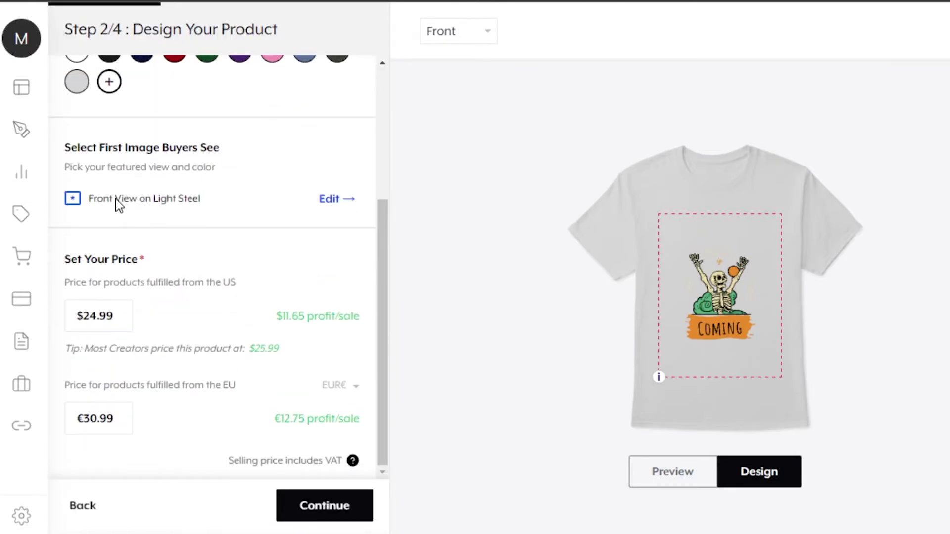
{"action": "left_click", "coordinate": [330, 197]}
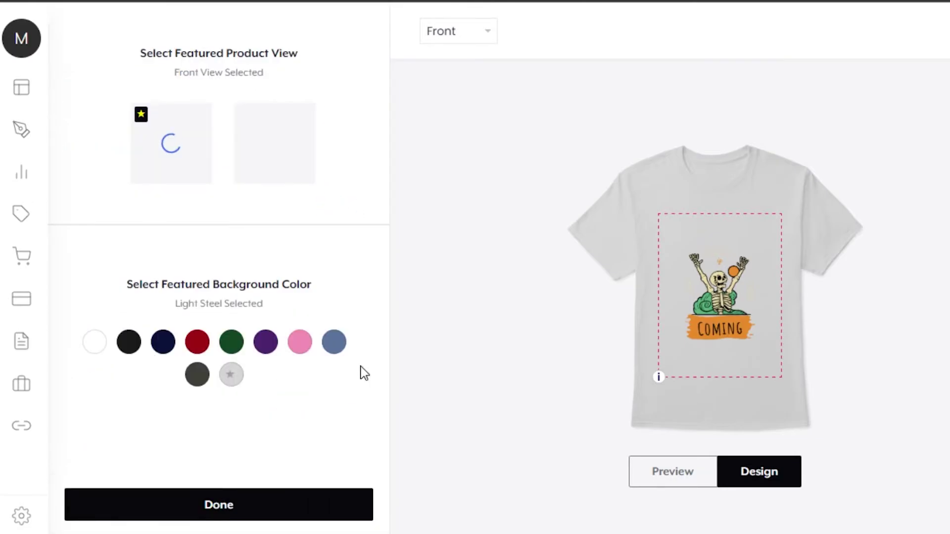
{"action": "left_click", "coordinate": [127, 345]}
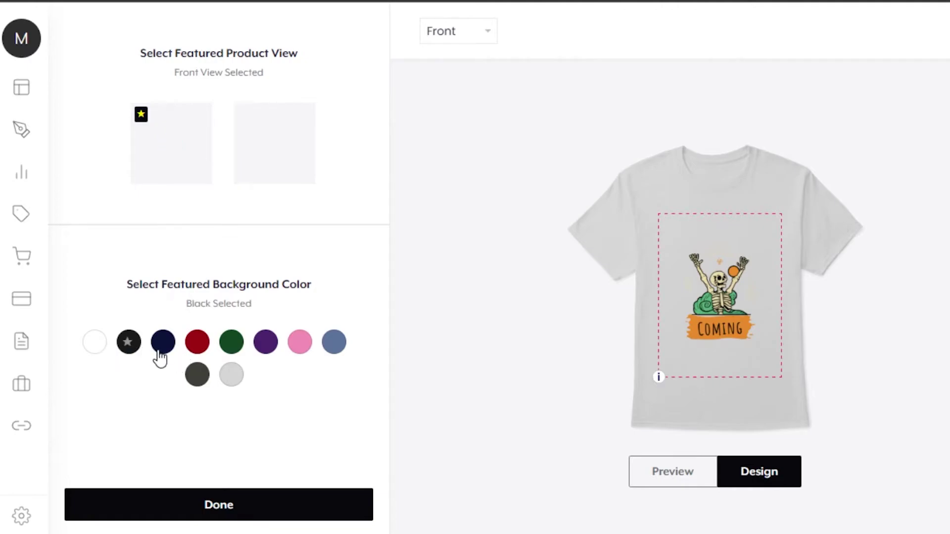
{"action": "left_click", "coordinate": [133, 344]}
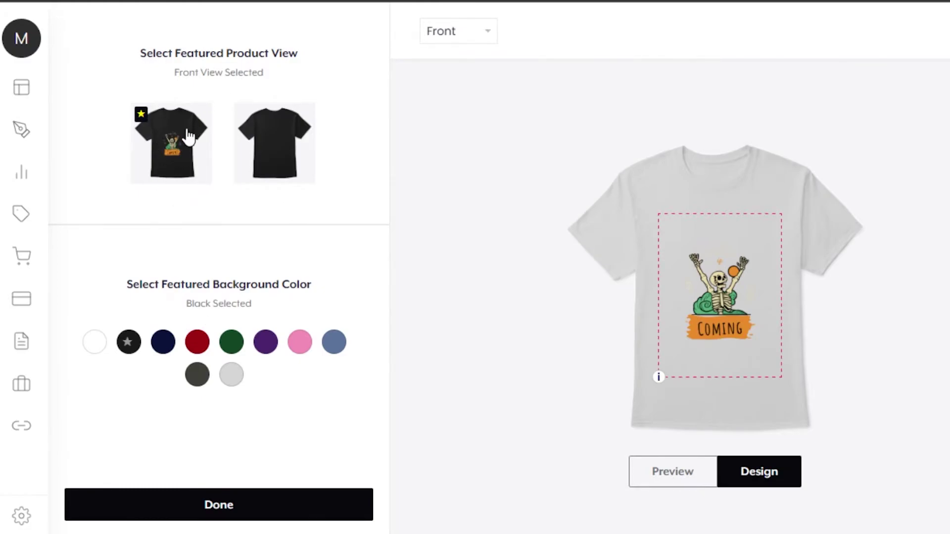
{"action": "left_click", "coordinate": [222, 500]}
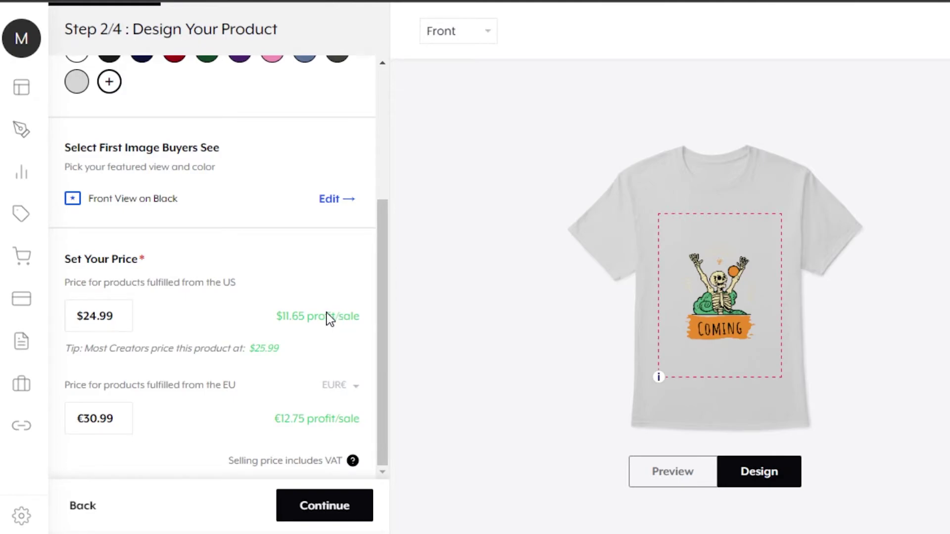
- Replace the tee's US price with $26
{"action": "left_click", "coordinate": [113, 315]}
{"action": "key", "text": "BackSpace"}
{"action": "key", "text": "BackSpace"}
{"action": "key", "text": "BackSpace"}
{"action": "key", "text": "BackSpace"}
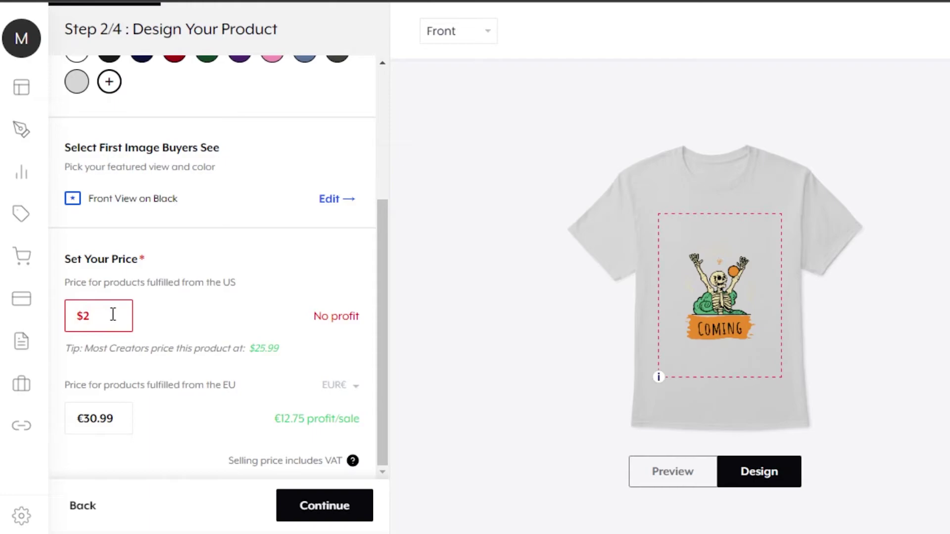
{"action": "type", "text": "6"}
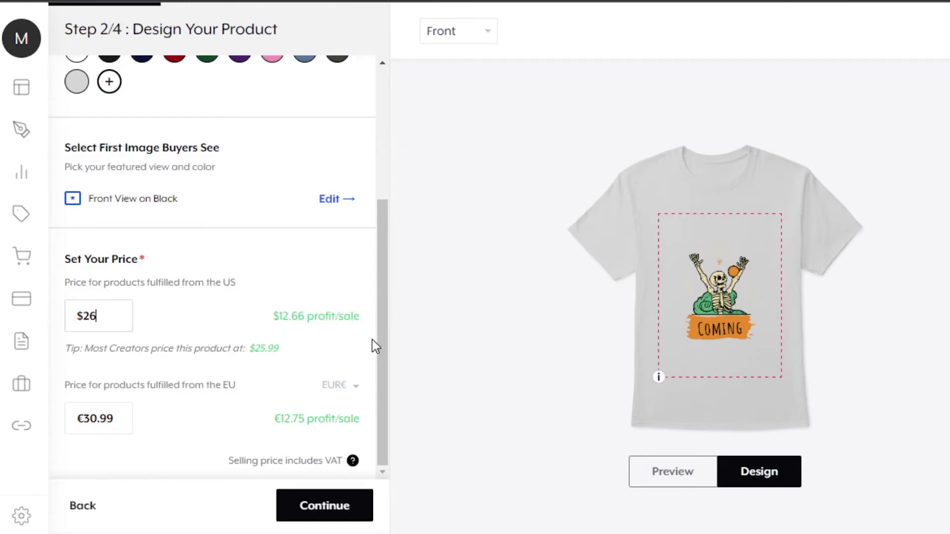
{"action": "mouse_move", "coordinate": [379, 336]}
{"action": "left_mouse_down"}
{"action": "mouse_move", "coordinate": [388, 292]}
{"action": "mouse_move", "coordinate": [393, 339]}
{"action": "left_mouse_up"}
{"action": "scroll", "coordinate": [382, 224], "scroll_direction": "up", "scroll_amount": 4}
{"action": "scroll", "coordinate": [381, 225], "scroll_direction": "down", "scroll_amount": 4}
- Move to Step 3/4 and browse the product grid down to Best Sellers
{"action": "left_click", "coordinate": [330, 509]}
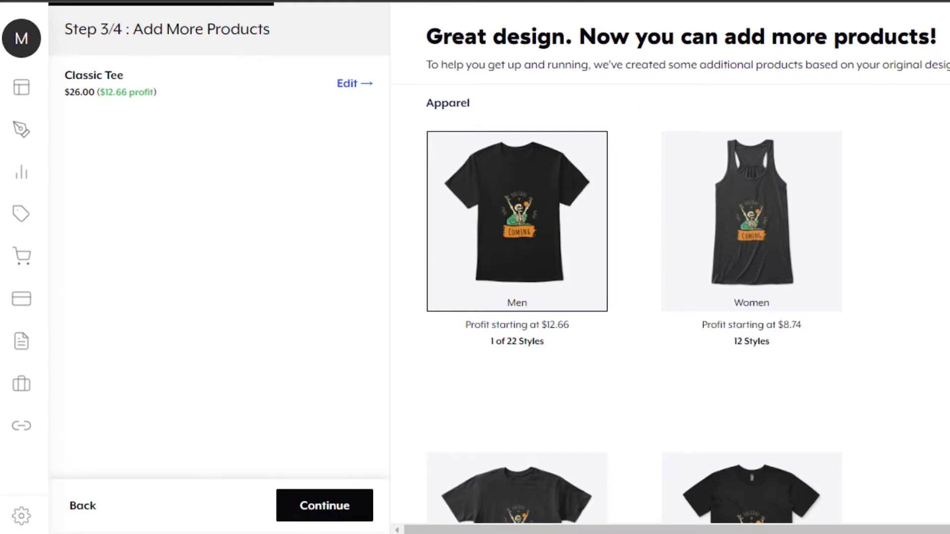
{"action": "scroll", "coordinate": [634, 277], "scroll_direction": "down", "scroll_amount": 8}
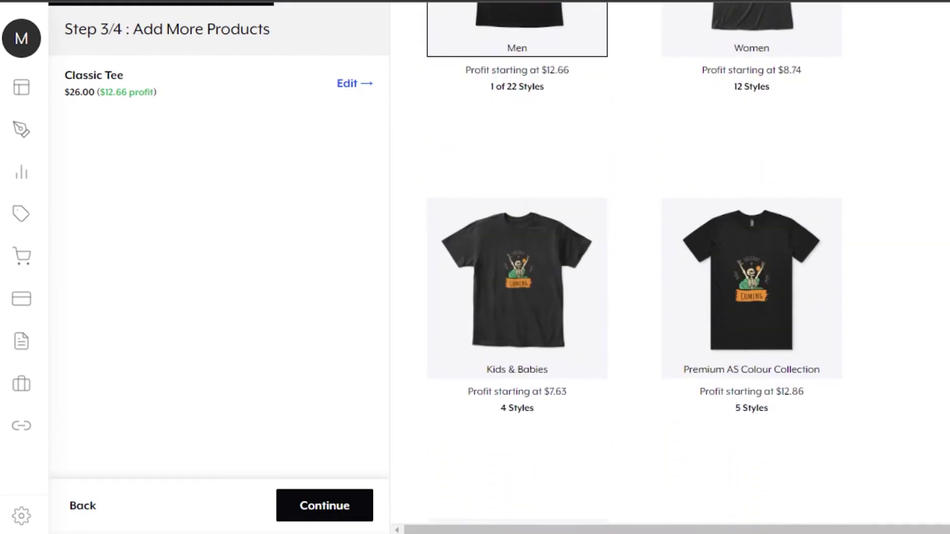
{"action": "scroll", "coordinate": [634, 281], "scroll_direction": "up", "scroll_amount": 3}
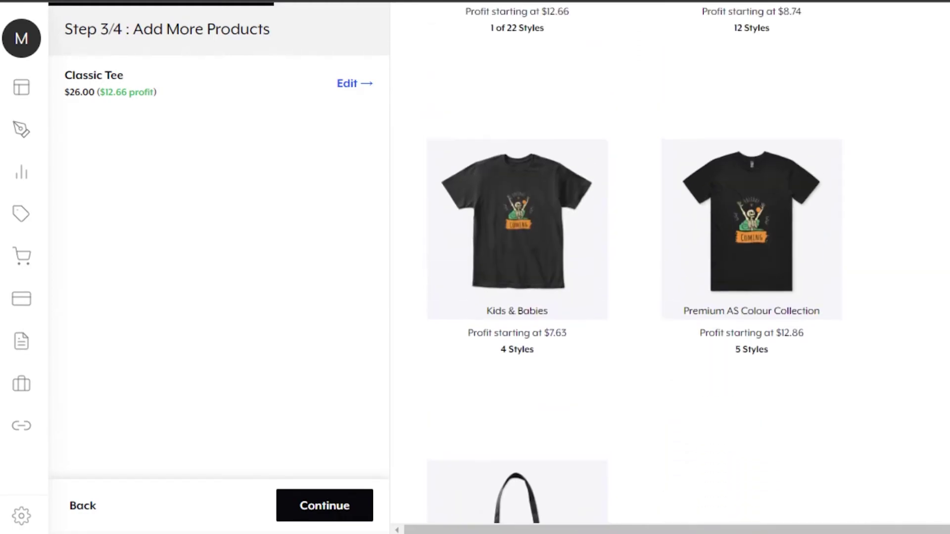
{"action": "scroll", "coordinate": [633, 277], "scroll_direction": "down", "scroll_amount": 8}
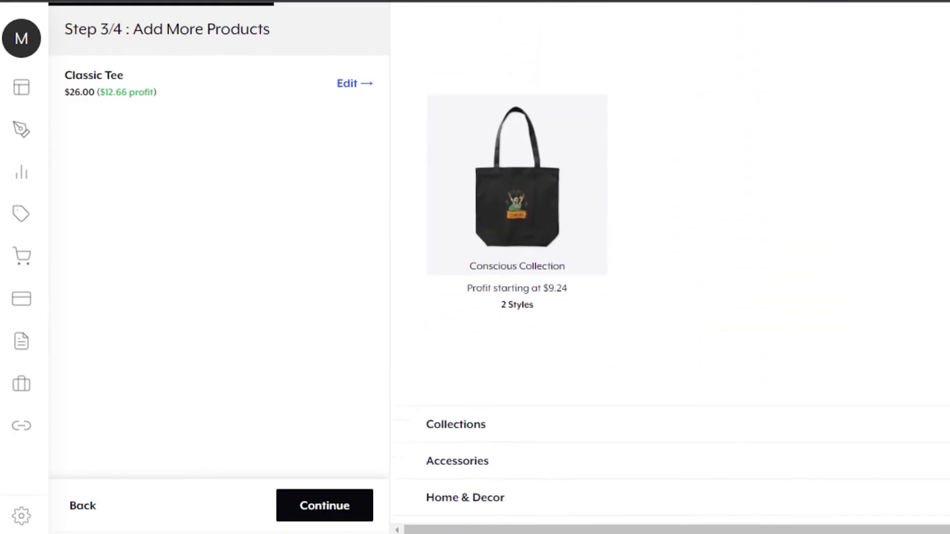
{"action": "scroll", "coordinate": [604, 138], "scroll_direction": "down", "scroll_amount": 1}
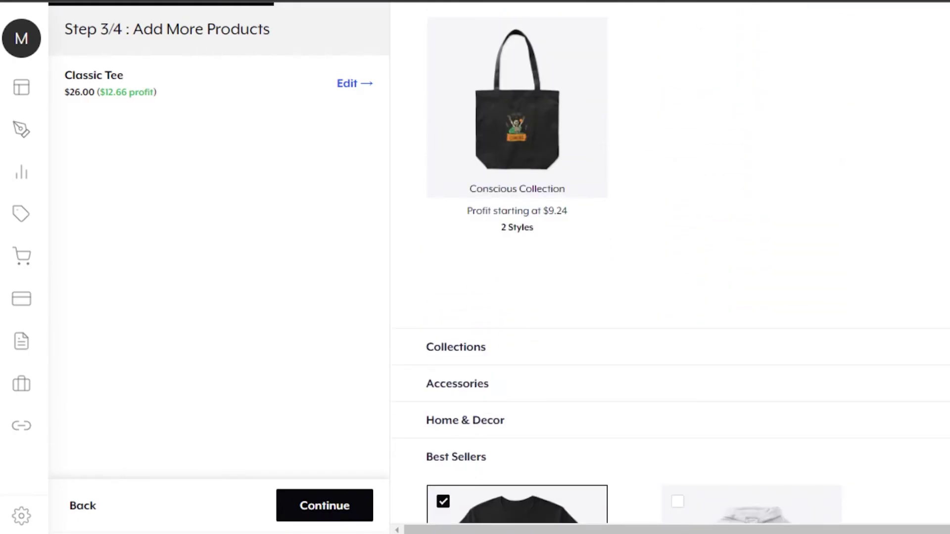
{"action": "scroll", "coordinate": [687, 267], "scroll_direction": "down", "scroll_amount": 8}
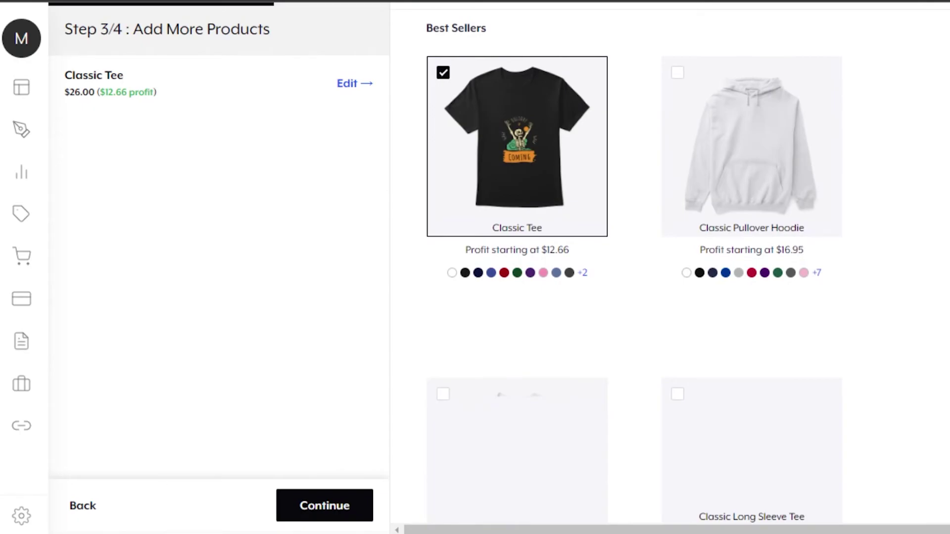
{"action": "scroll", "coordinate": [633, 268], "scroll_direction": "down", "scroll_amount": 5}
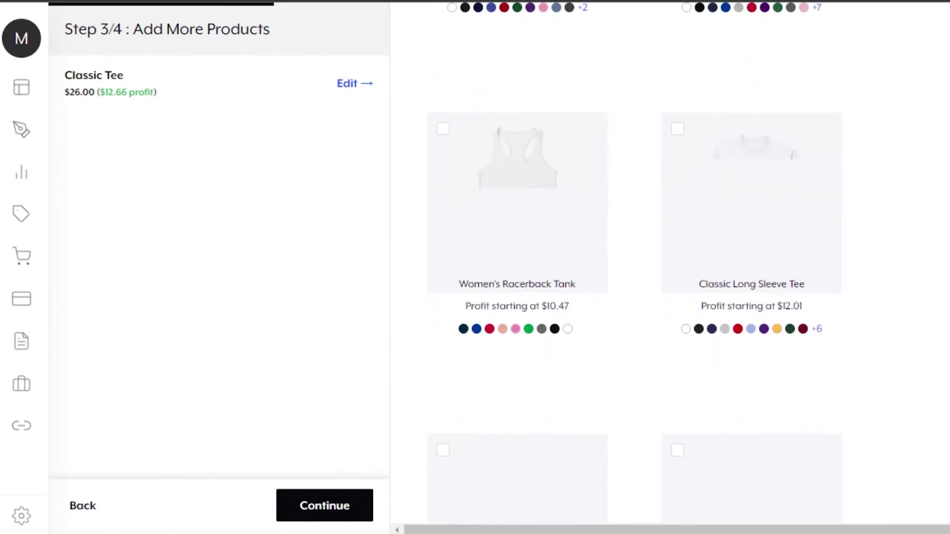
{"action": "scroll", "coordinate": [806, 142], "scroll_direction": "up", "scroll_amount": 11}
{"action": "scroll", "coordinate": [687, 267], "scroll_direction": "up", "scroll_amount": 5}
{"action": "scroll", "coordinate": [687, 267], "scroll_direction": "down", "scroll_amount": 10}
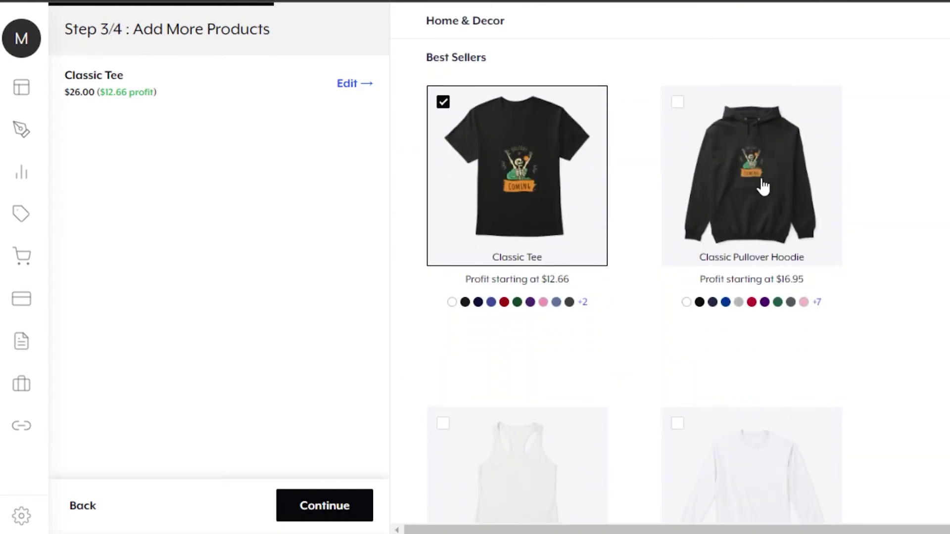
{"action": "scroll", "coordinate": [759, 214], "scroll_direction": "up", "scroll_amount": 3}
- Tick the Classic Pullover Hoodie to add it at $41.99
{"action": "left_click", "coordinate": [677, 286]}
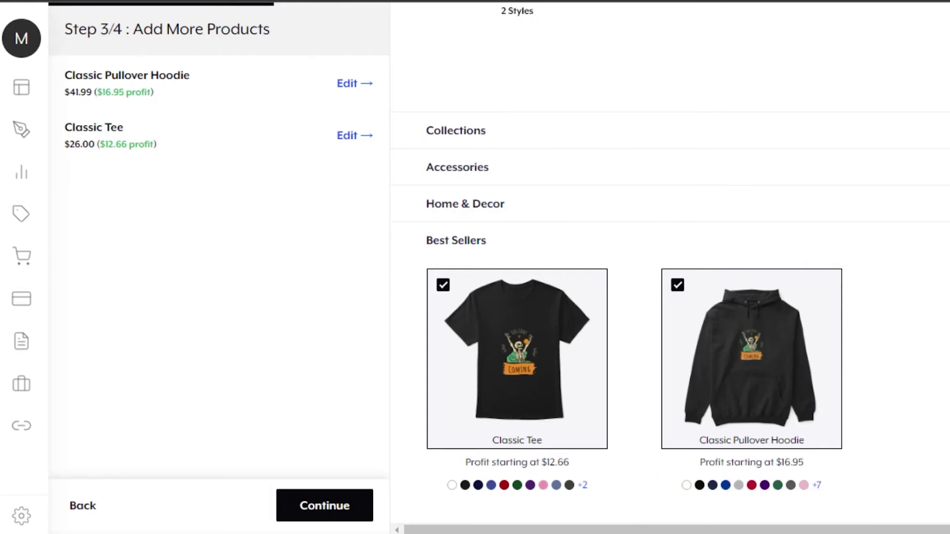
{"action": "scroll", "coordinate": [673, 277], "scroll_direction": "down", "scroll_amount": 8}
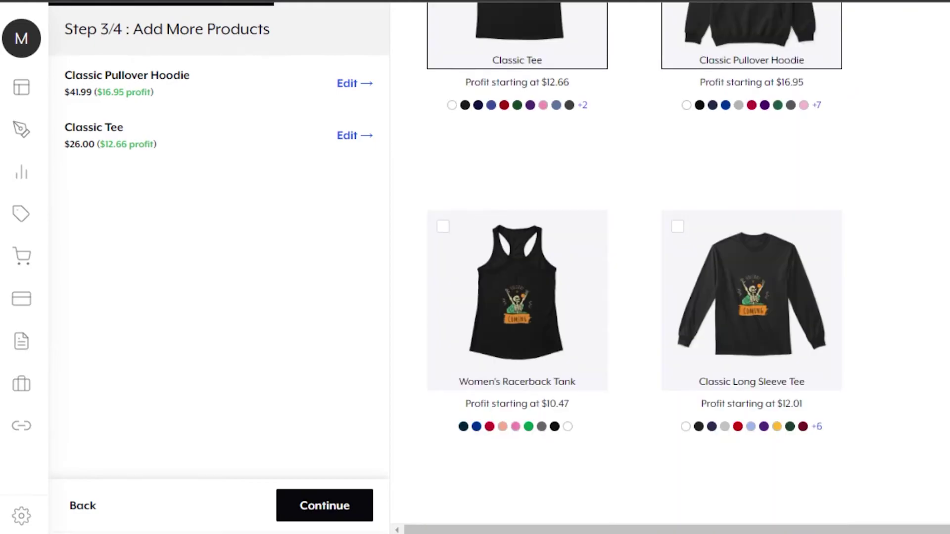
{"action": "mouse_move", "coordinate": [727, 314]}
{"action": "scroll", "coordinate": [863, 307], "scroll_direction": "down", "scroll_amount": 10}
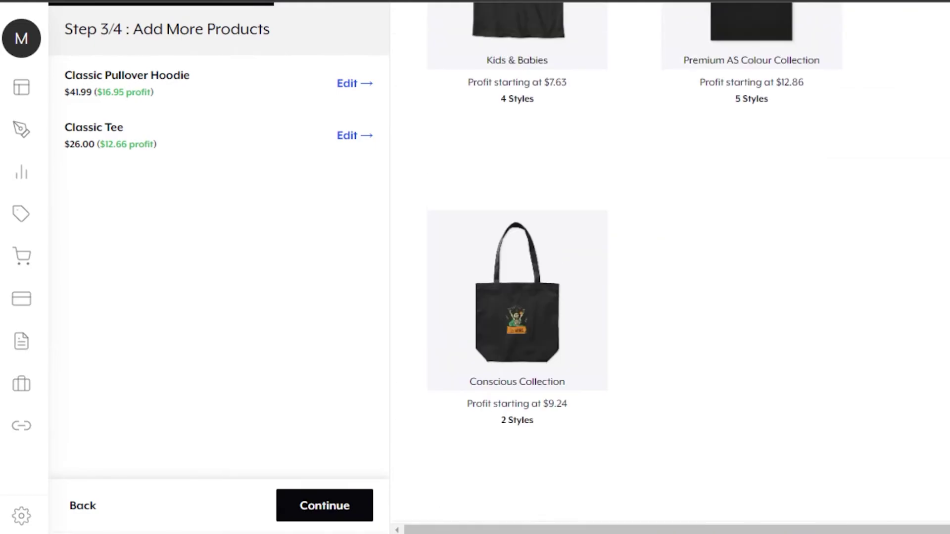
{"action": "scroll", "coordinate": [864, 307], "scroll_direction": "up", "scroll_amount": 20}
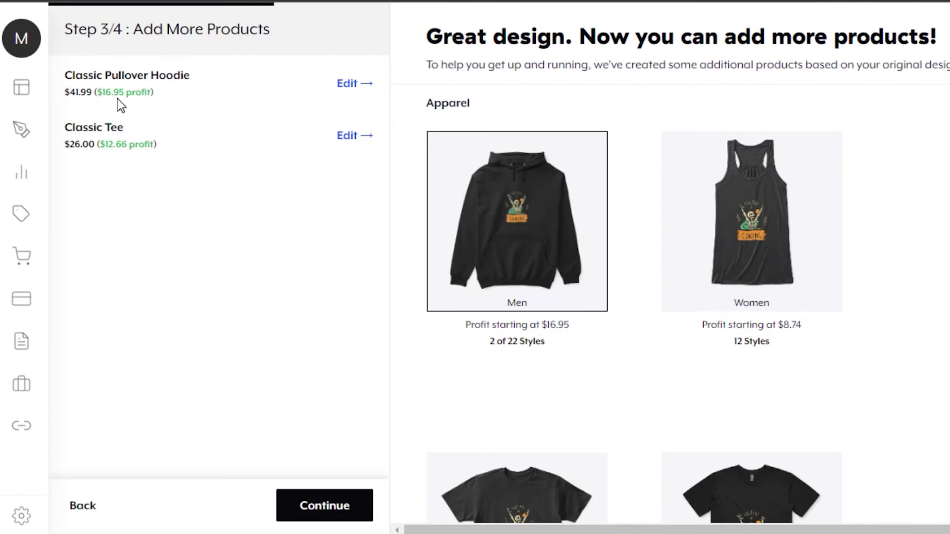
- Advance to the final listing step and review the title, description and listing URL
{"action": "left_click", "coordinate": [352, 512]}
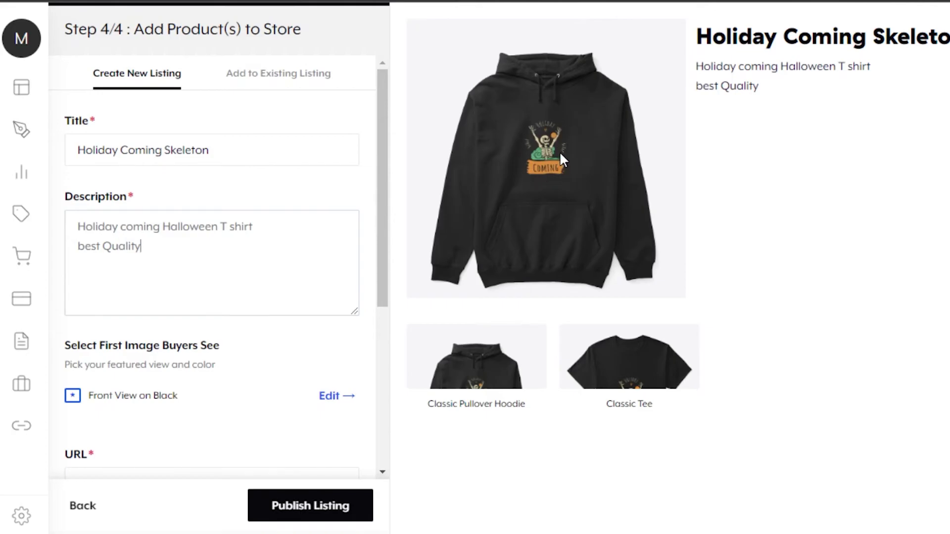
{"action": "left_click_drag", "start_coordinate": [387, 227], "coordinate": [386, 250]}
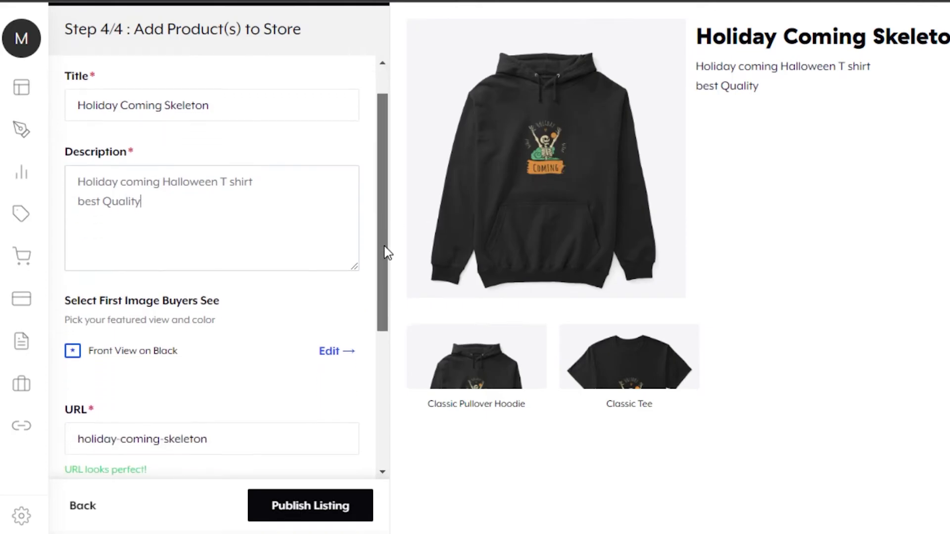
{"action": "left_click_drag", "start_coordinate": [388, 192], "coordinate": [391, 286]}
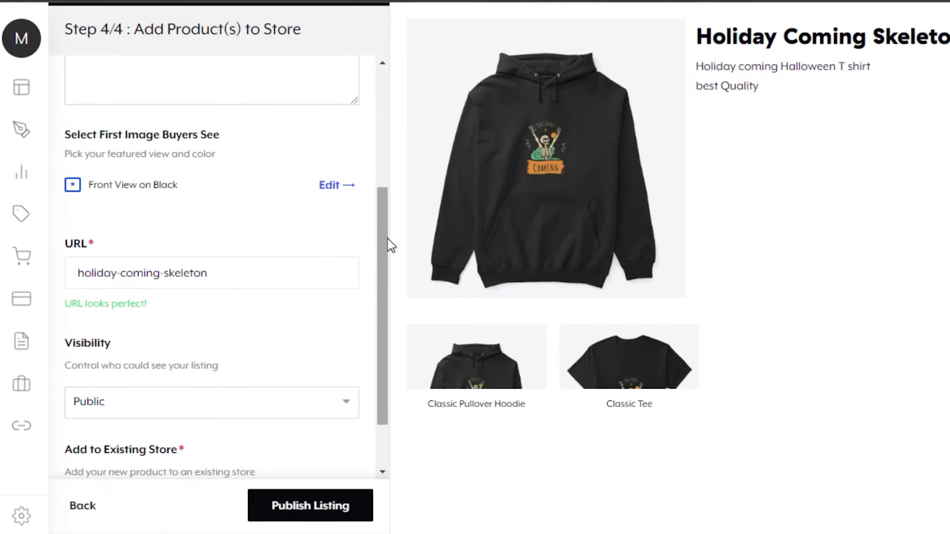
{"action": "left_click_drag", "start_coordinate": [388, 238], "coordinate": [386, 288]}
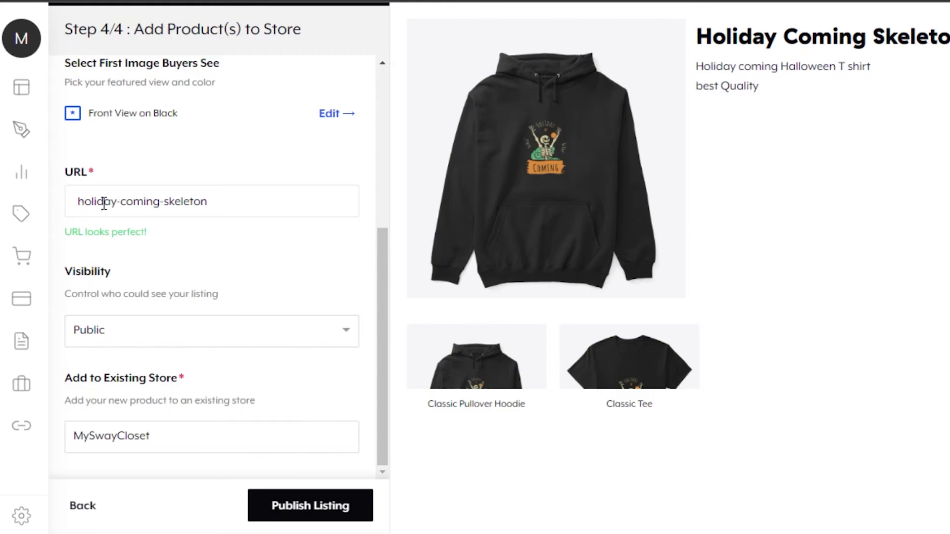
{"action": "left_click_drag", "start_coordinate": [78, 202], "coordinate": [220, 206]}
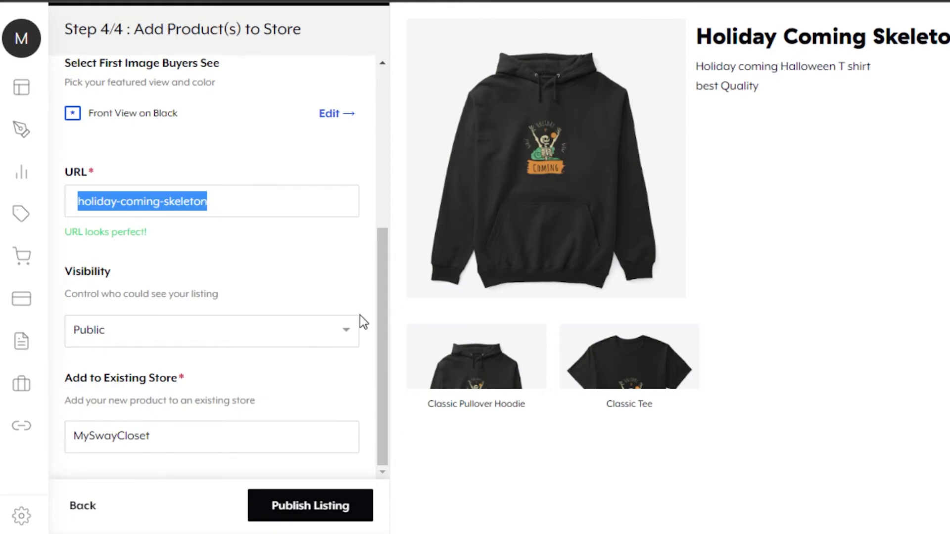
- Keep visibility on Public and publish the Holiday Coming Skeleton listing
{"action": "left_click", "coordinate": [327, 329]}
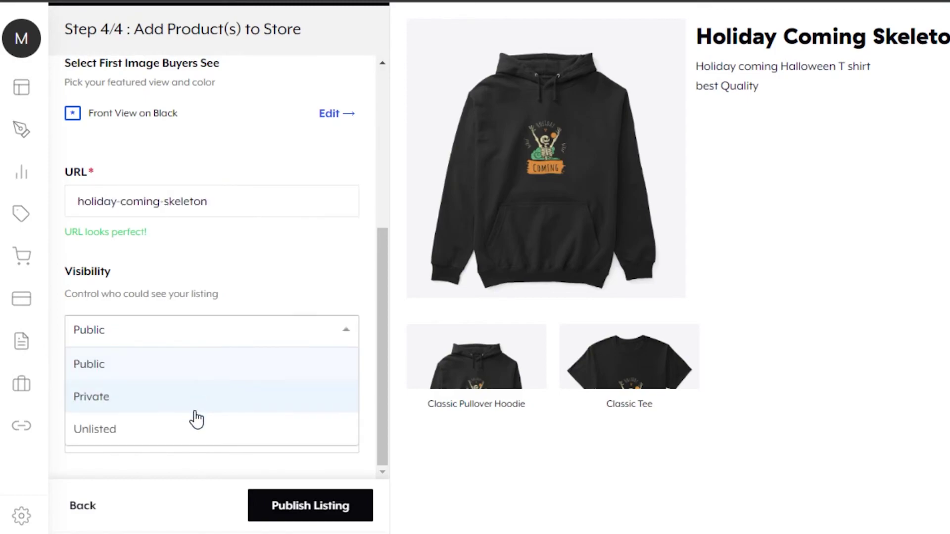
{"action": "left_click", "coordinate": [177, 370]}
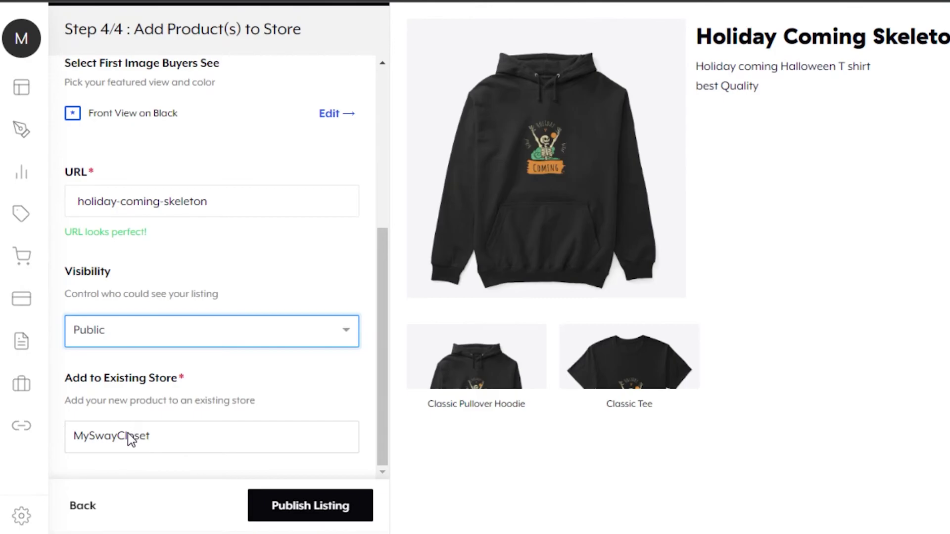
{"action": "left_click", "coordinate": [317, 513]}
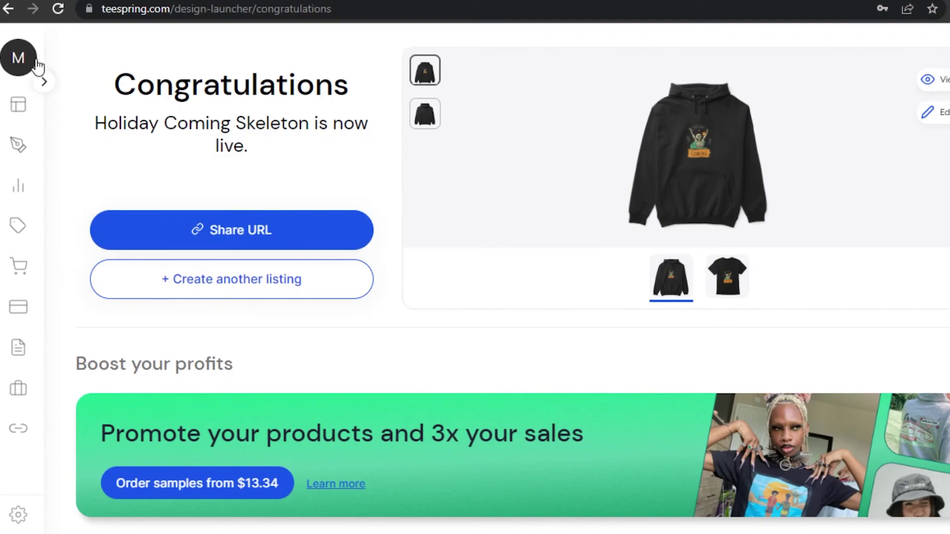
- Leave the congratulations page for the creator dashboard home via the sidebar
{"action": "left_click", "coordinate": [17, 114]}
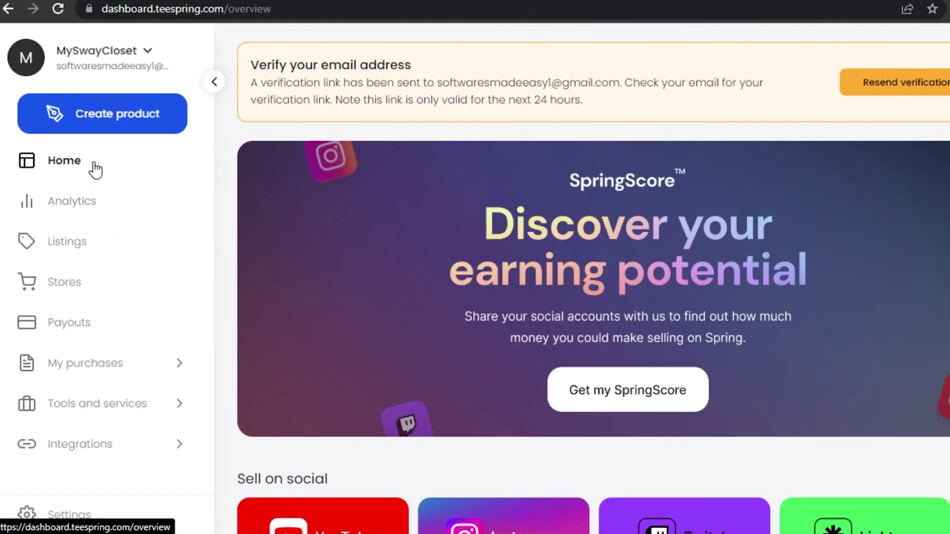
{"action": "left_click", "coordinate": [88, 204]}
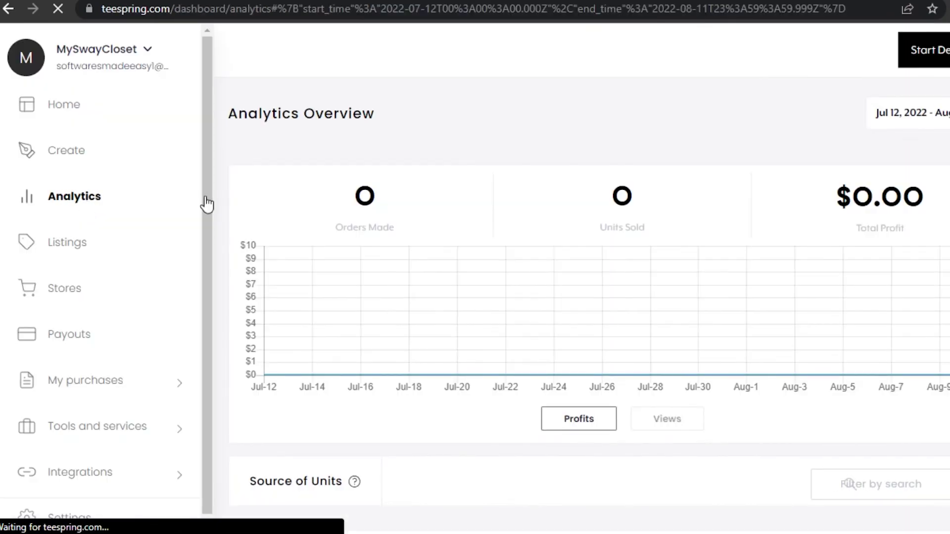
{"action": "scroll", "coordinate": [943, 165], "scroll_direction": "down", "scroll_amount": 7}
{"action": "scroll", "coordinate": [935, 202], "scroll_direction": "up", "scroll_amount": 7}
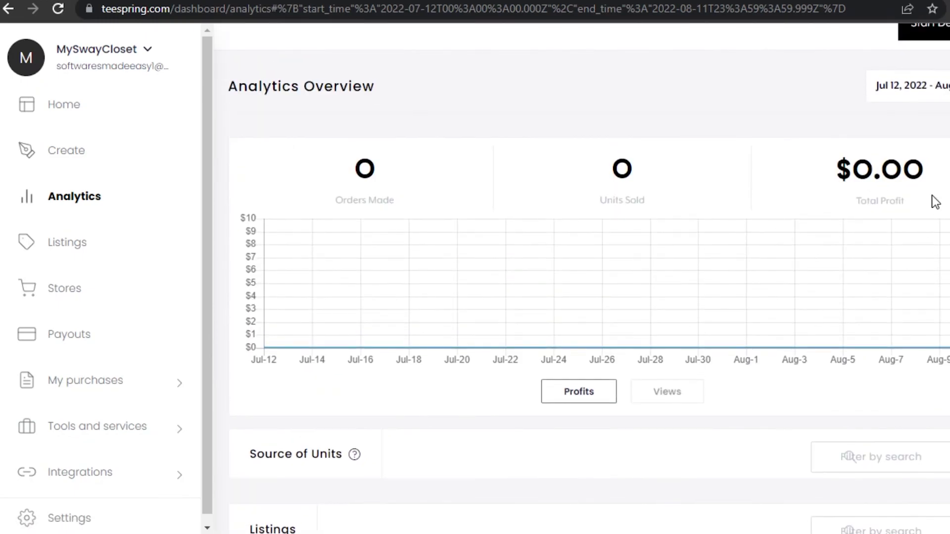
{"action": "scroll", "coordinate": [861, 154], "scroll_direction": "down", "scroll_amount": 4}
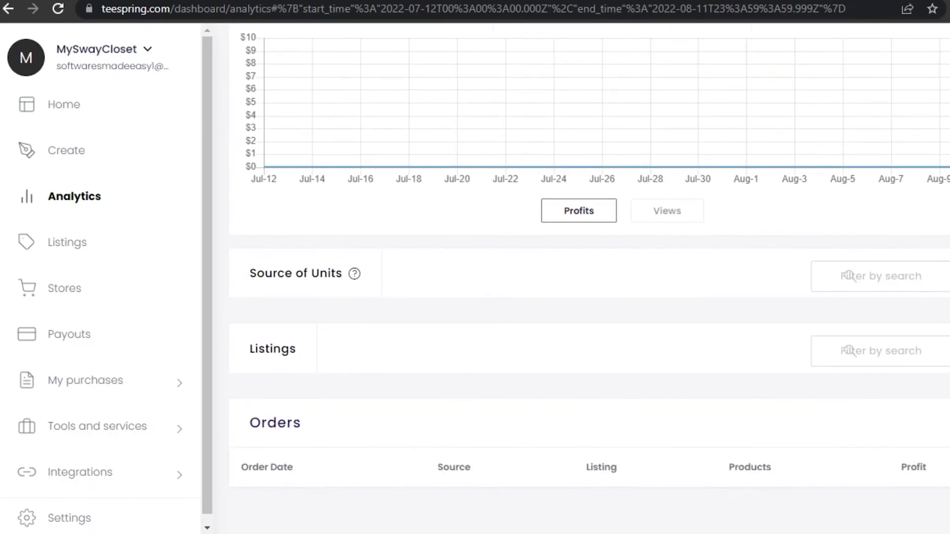
{"action": "scroll", "coordinate": [202, 377], "scroll_direction": "down", "scroll_amount": 1}
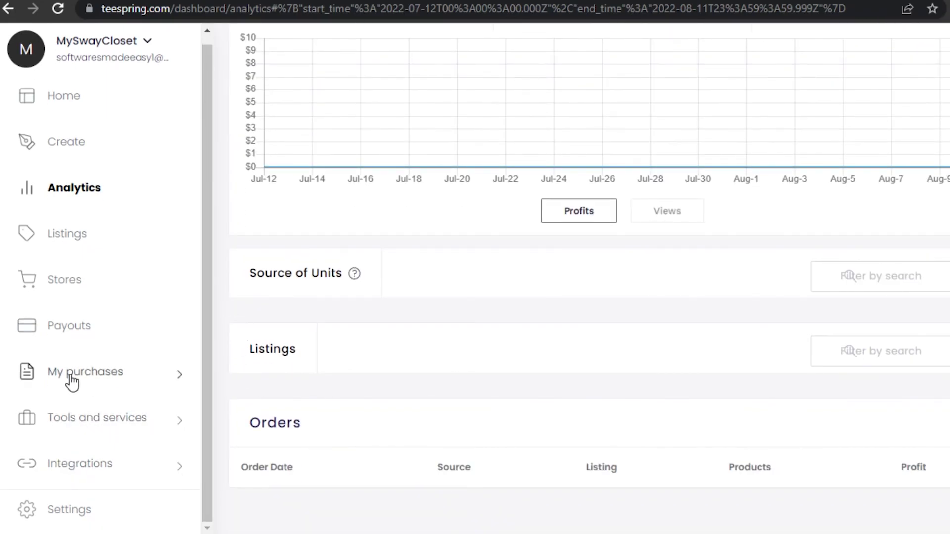
{"action": "left_click", "coordinate": [68, 338]}
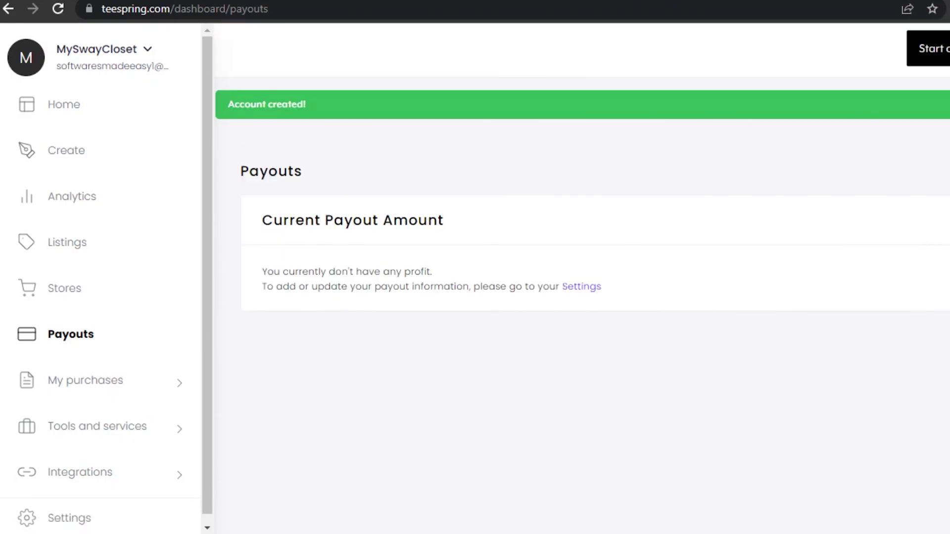
{"action": "left_click", "coordinate": [64, 105]}
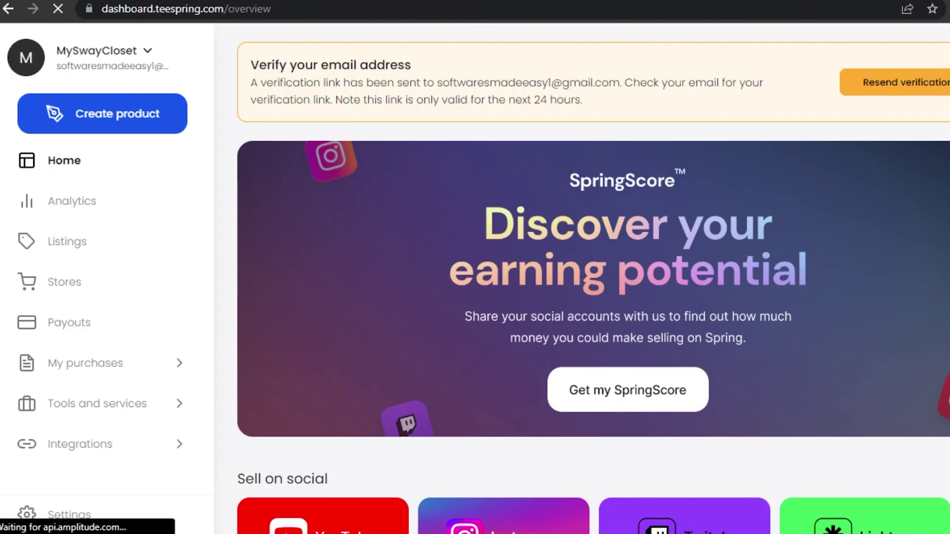
{"action": "scroll", "coordinate": [802, 276], "scroll_direction": "down", "scroll_amount": 7}
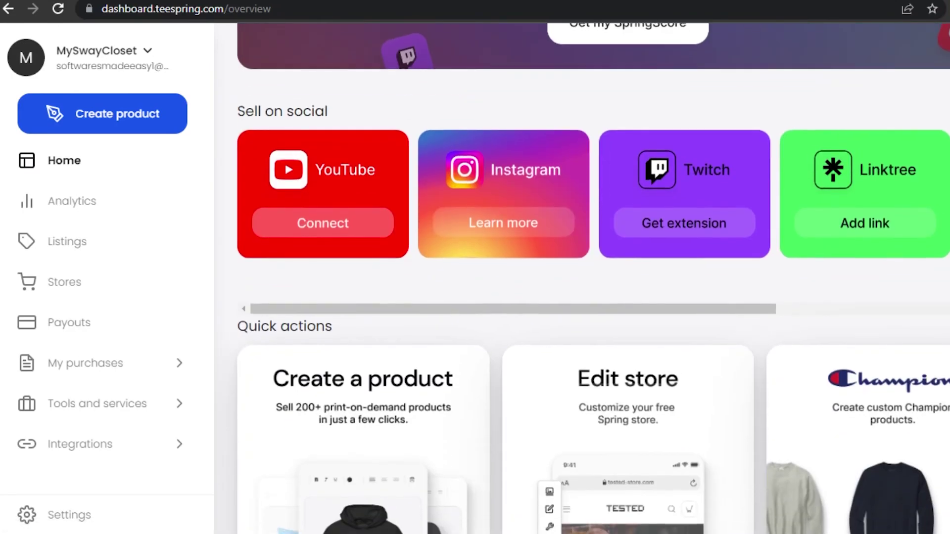
{"action": "scroll", "coordinate": [593, 278], "scroll_direction": "down", "scroll_amount": 2}
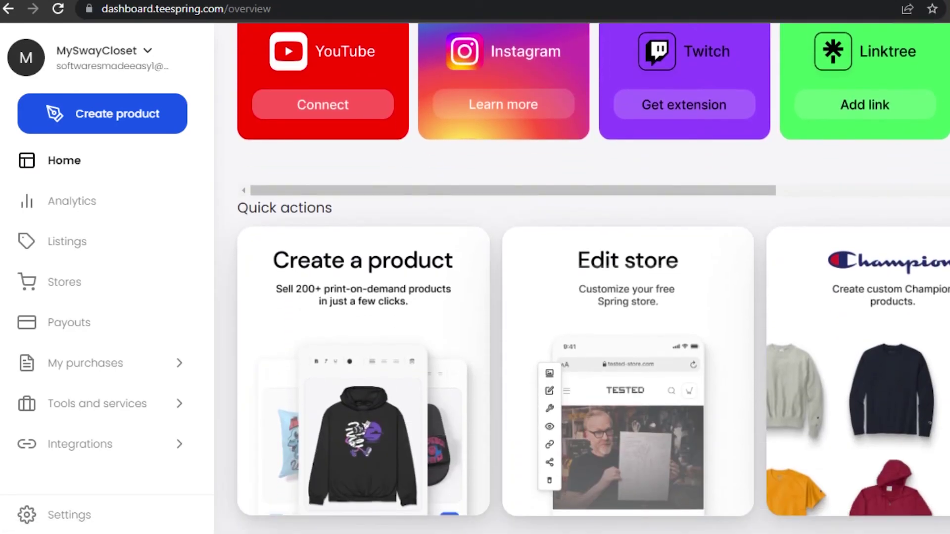
{"action": "scroll", "coordinate": [593, 278], "scroll_direction": "up", "scroll_amount": 10}
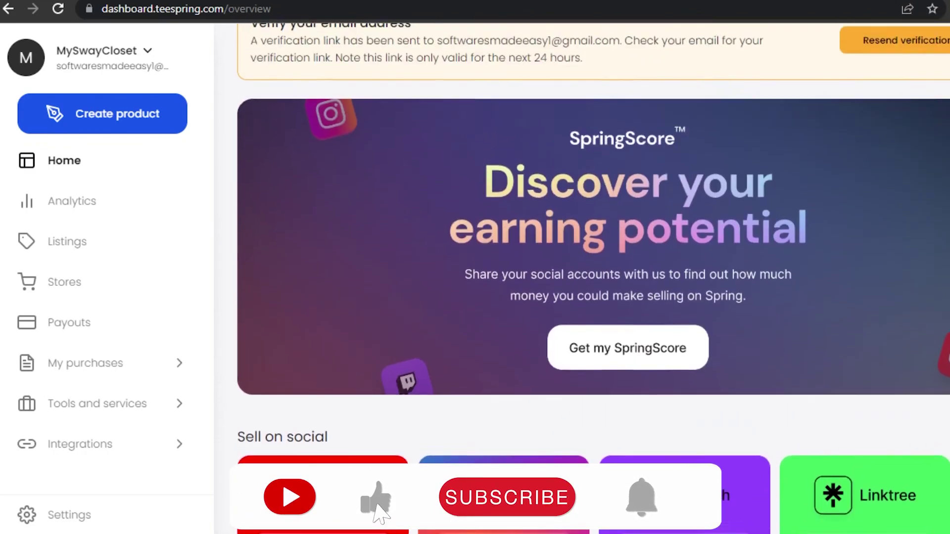
{"action": "scroll", "coordinate": [592, 278], "scroll_direction": "down", "scroll_amount": 7}
{"action": "scroll", "coordinate": [592, 278], "scroll_direction": "up", "scroll_amount": 8}
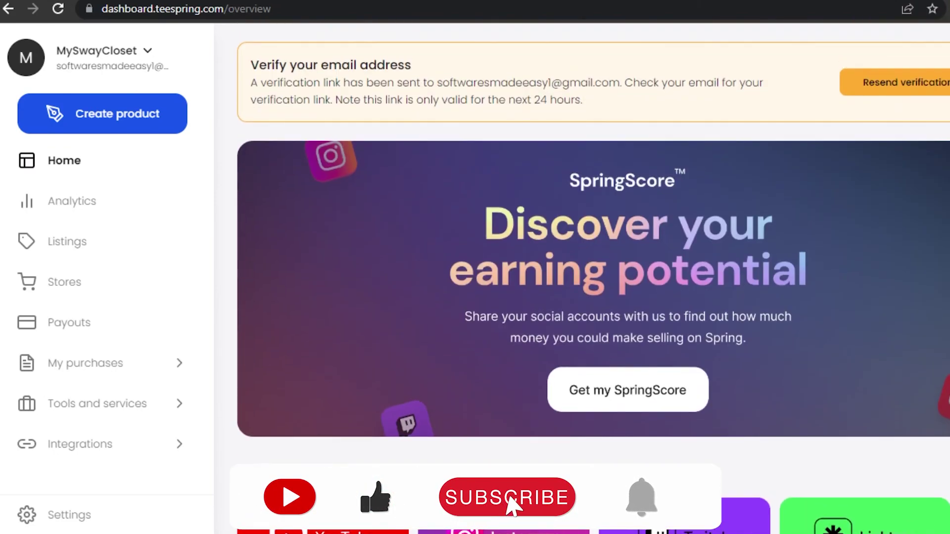